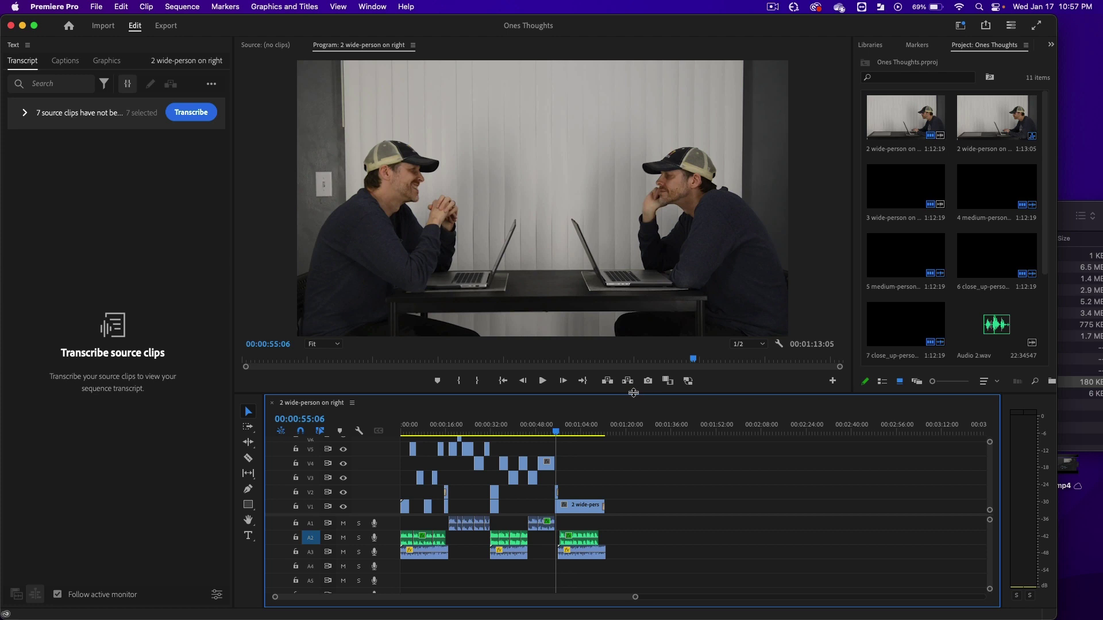
Step: Enlarge the timeline and expand the video track area so tracks V1–V6 are all visible
drag(634, 393, 634, 291)
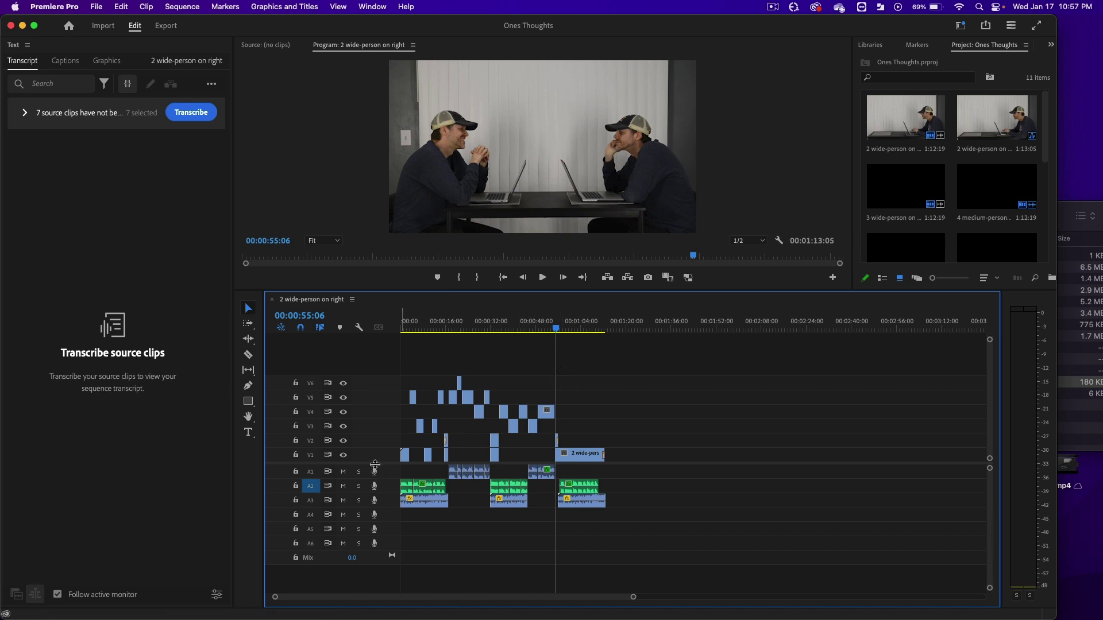
drag(375, 464, 381, 521)
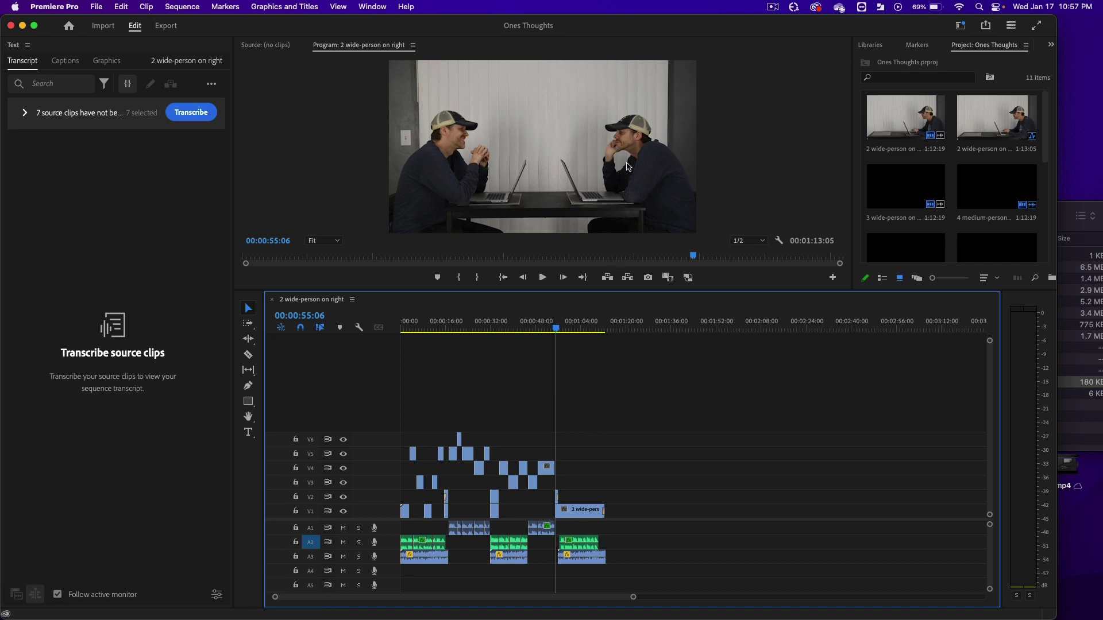
Step: Switch to the Effects workspace and widen the Project panel into a thumbnail grid
click(382, 7)
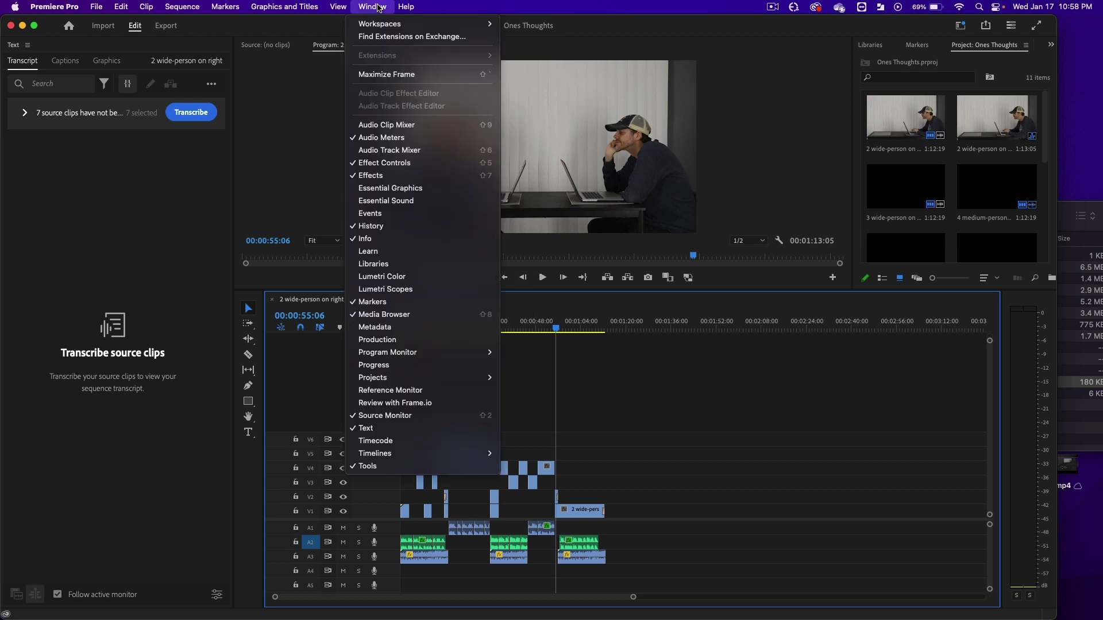
mouse_move(432, 24)
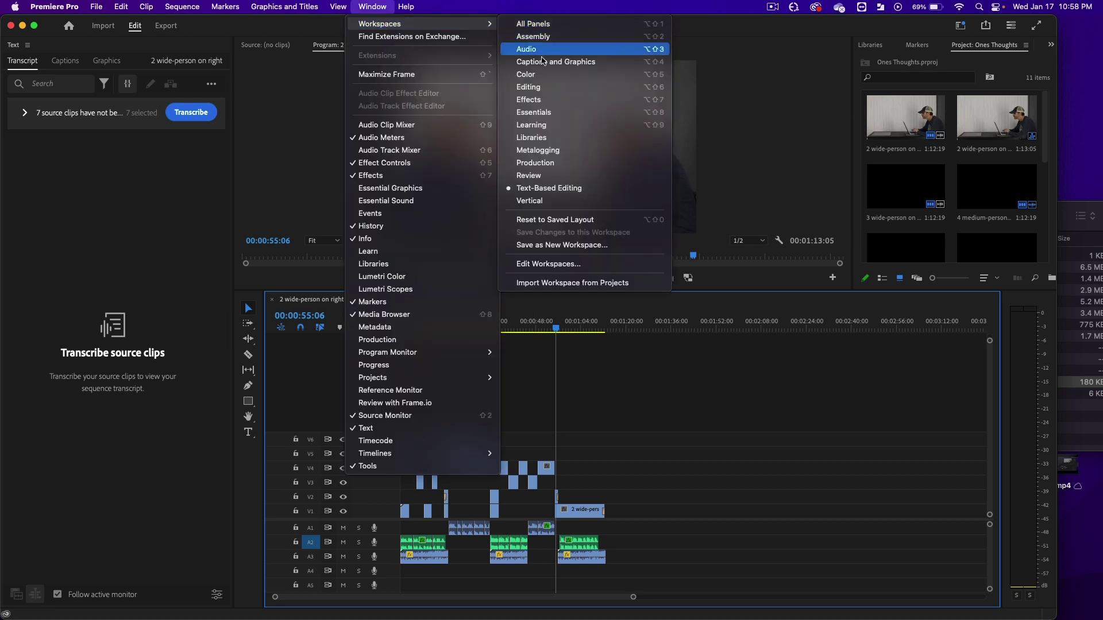
click(544, 101)
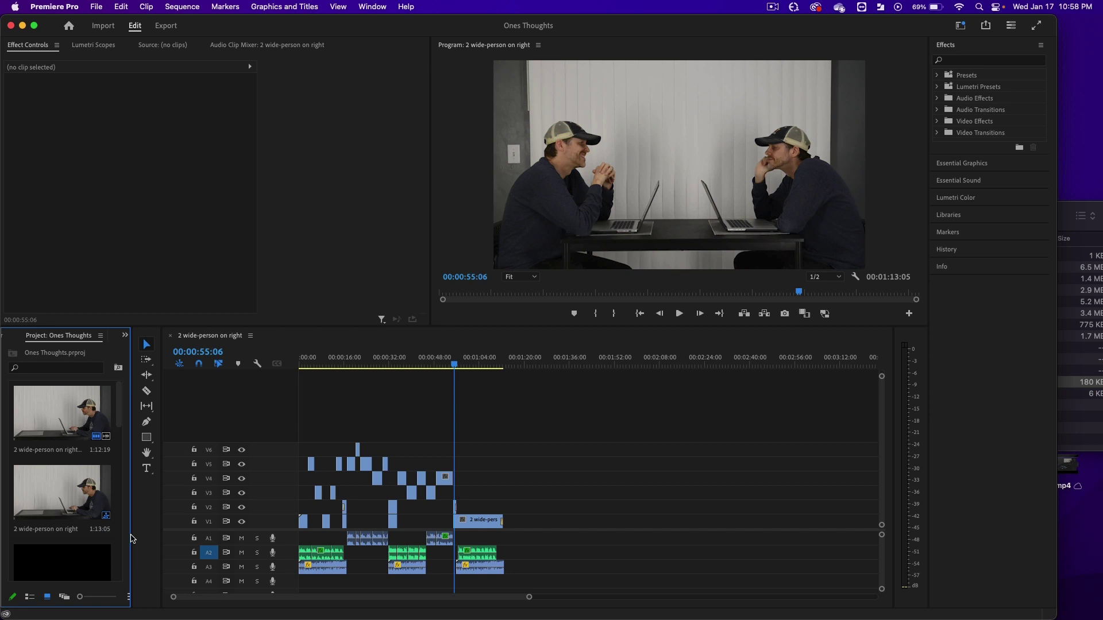
drag(132, 524, 280, 533)
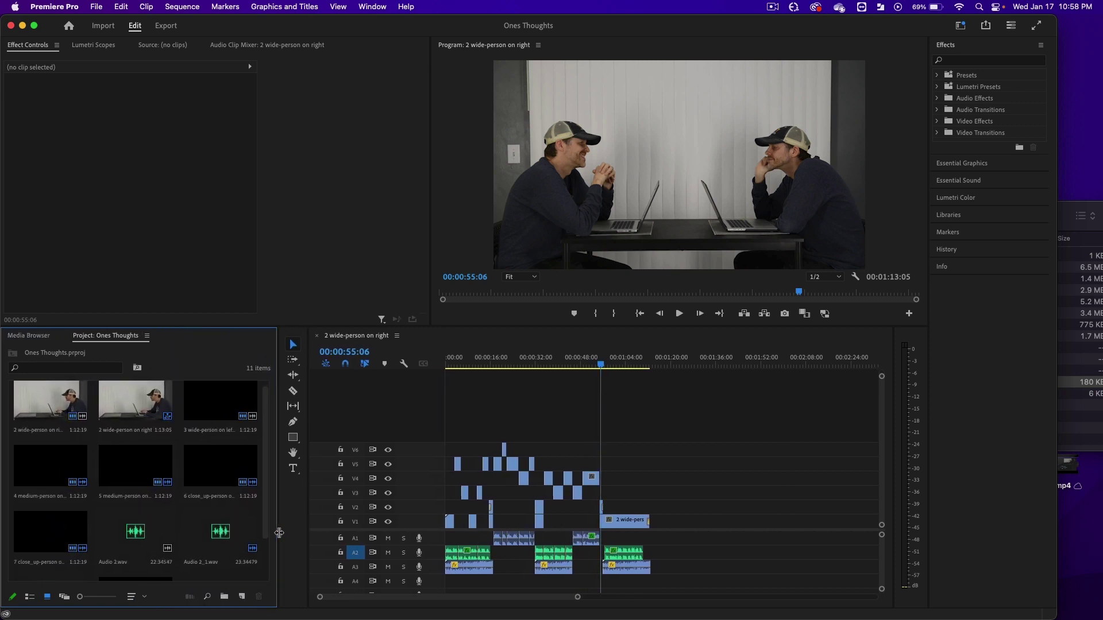
Step: Create a new 1920×1080 Adjustment Layer in the project bin
click(242, 598)
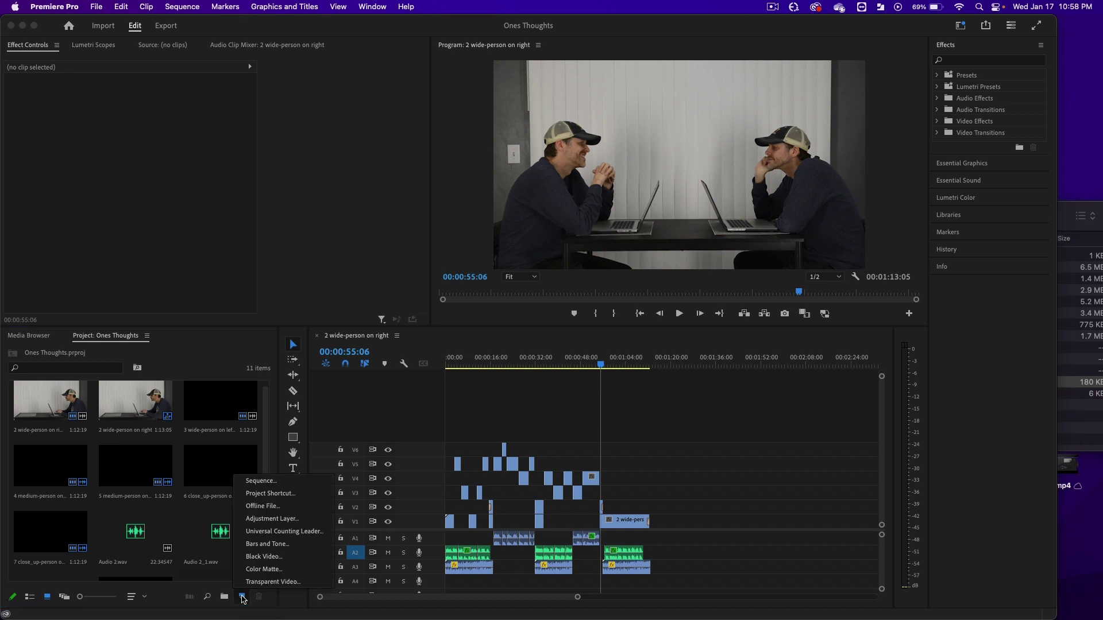
click(291, 520)
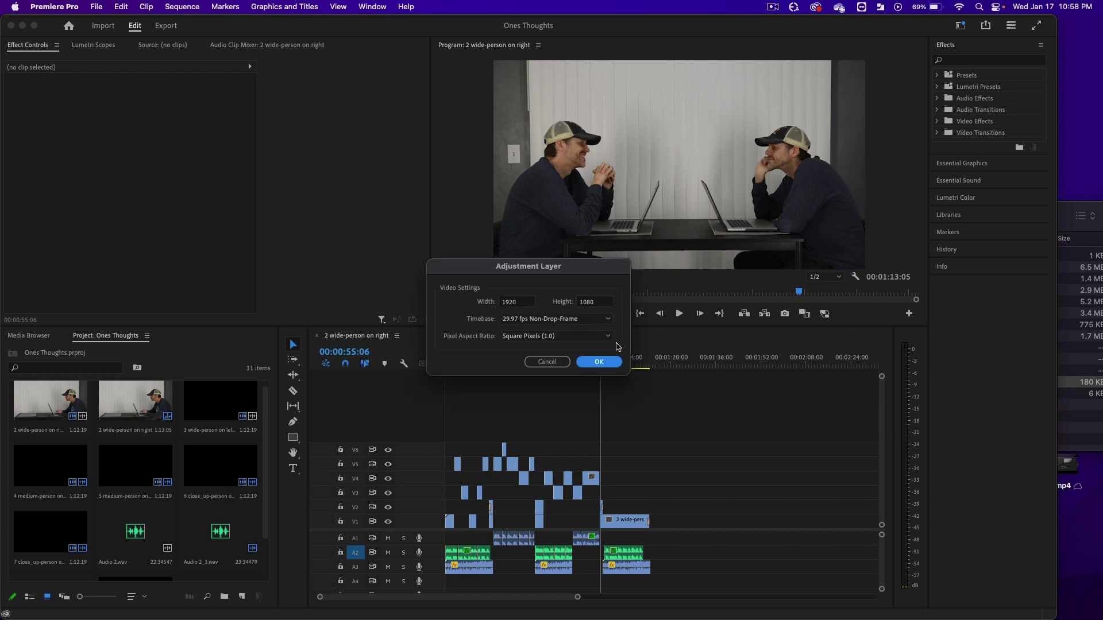
click(600, 363)
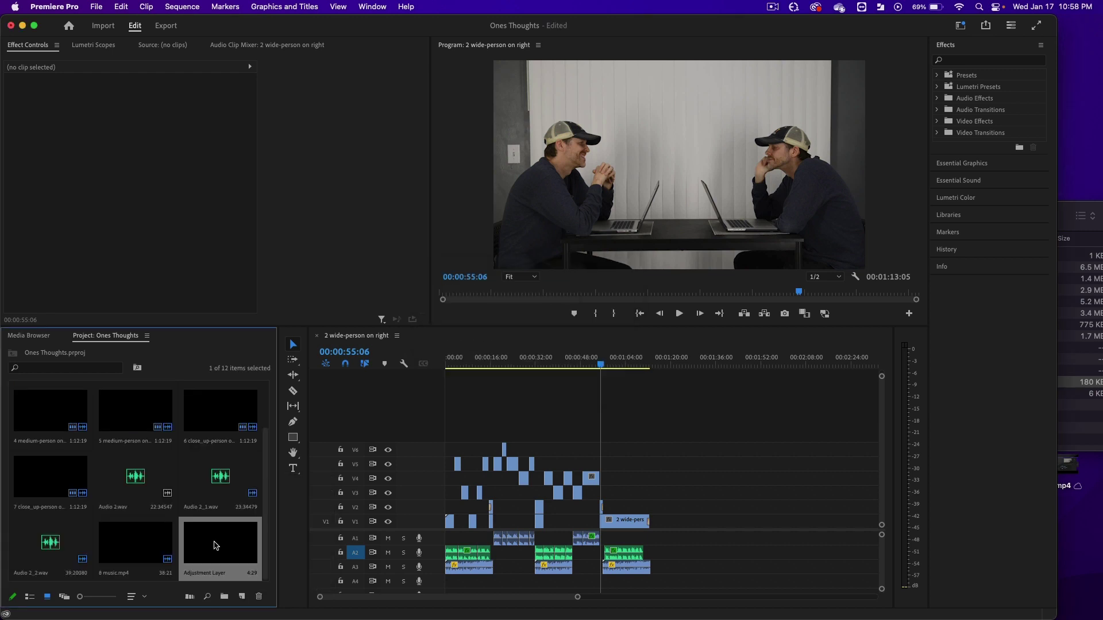
Step: Place the Adjustment Layer on a new V7 track and extend it to the sequence end, 00:01:12:19
drag(271, 538, 639, 433)
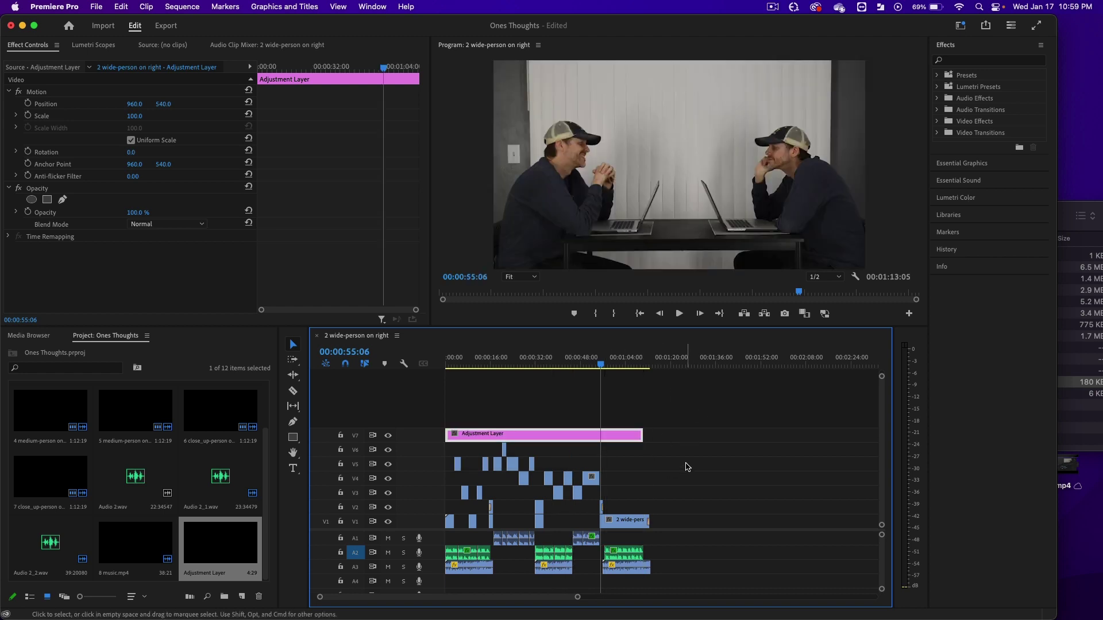
key(End)
key(=)
key(=)
key(=)
key(=)
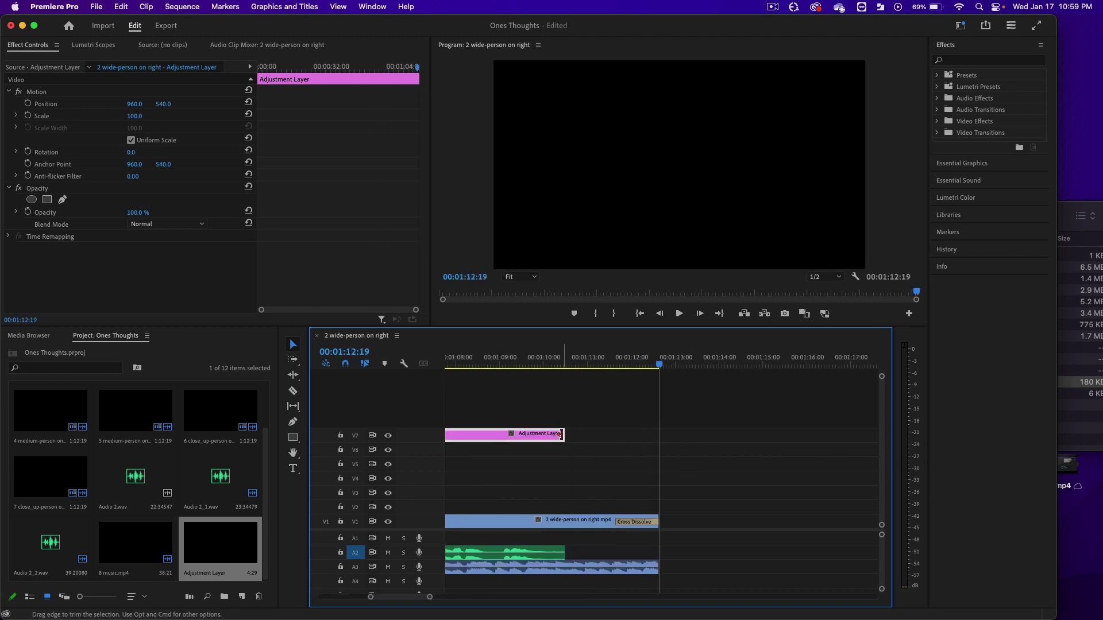
drag(564, 435, 659, 435)
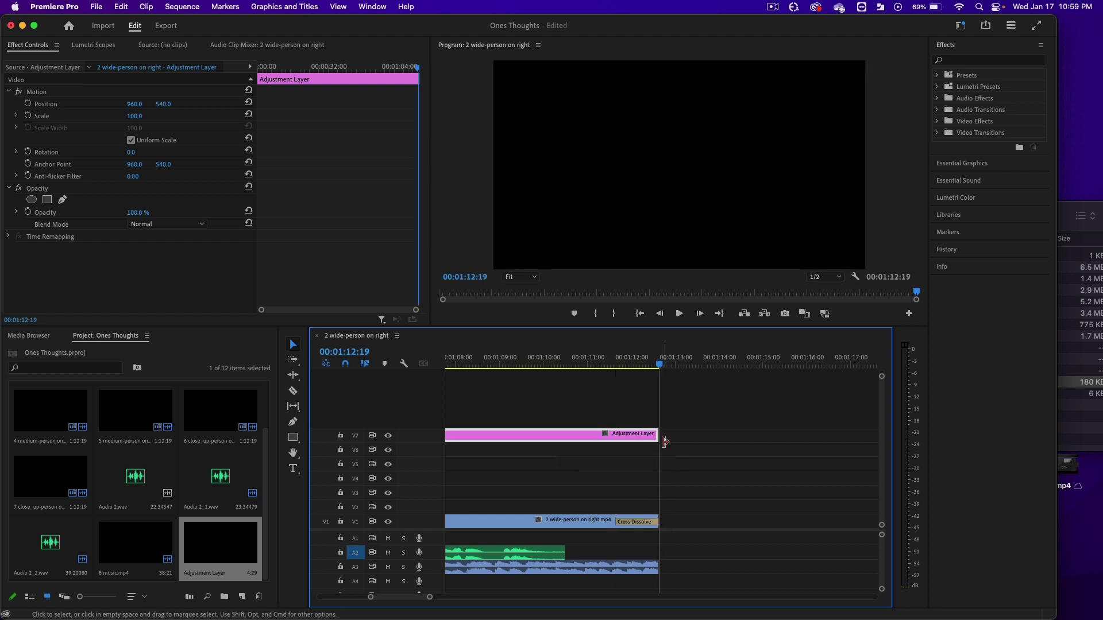
drag(430, 600, 627, 597)
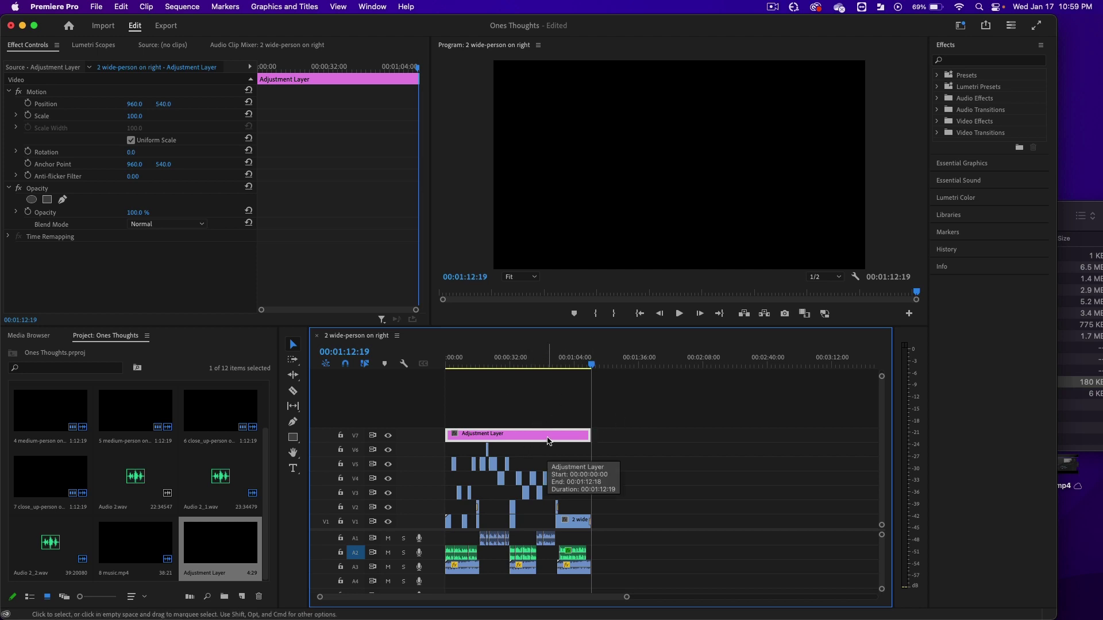
Step: Search the Effects panel for 'crop' and apply the Crop effect to the Adjustment Layer clip
click(575, 362)
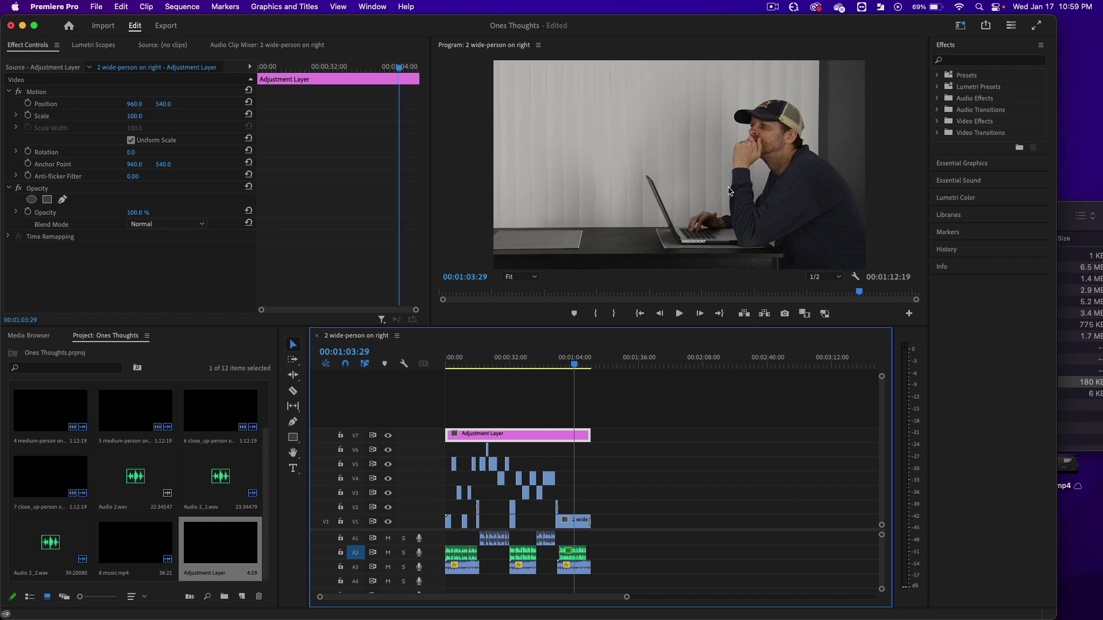
click(958, 61)
text(crop)
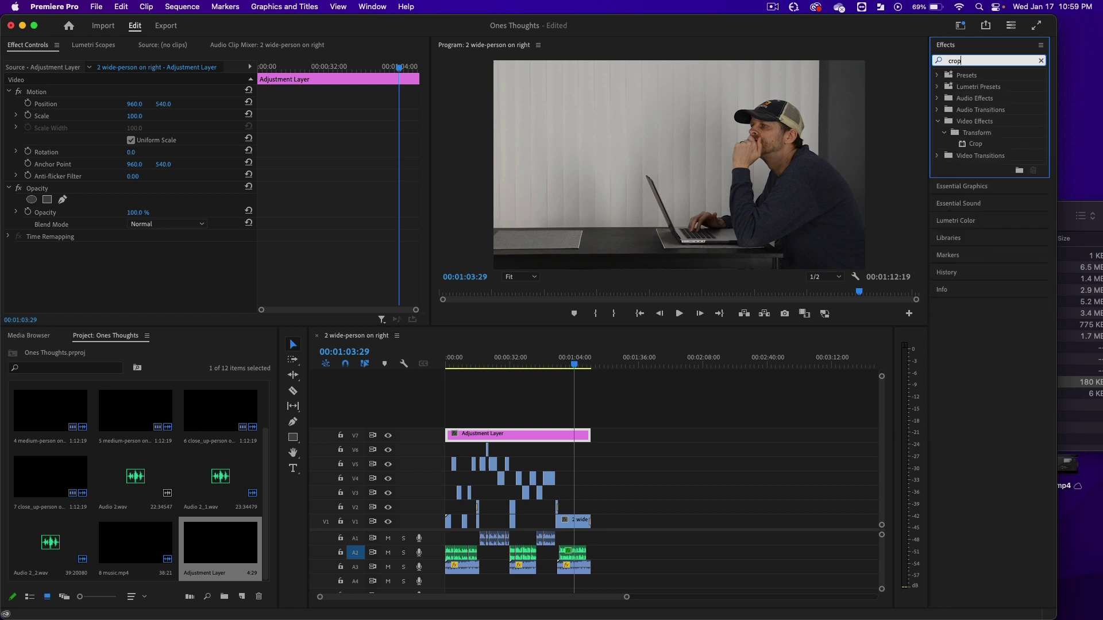
click(976, 144)
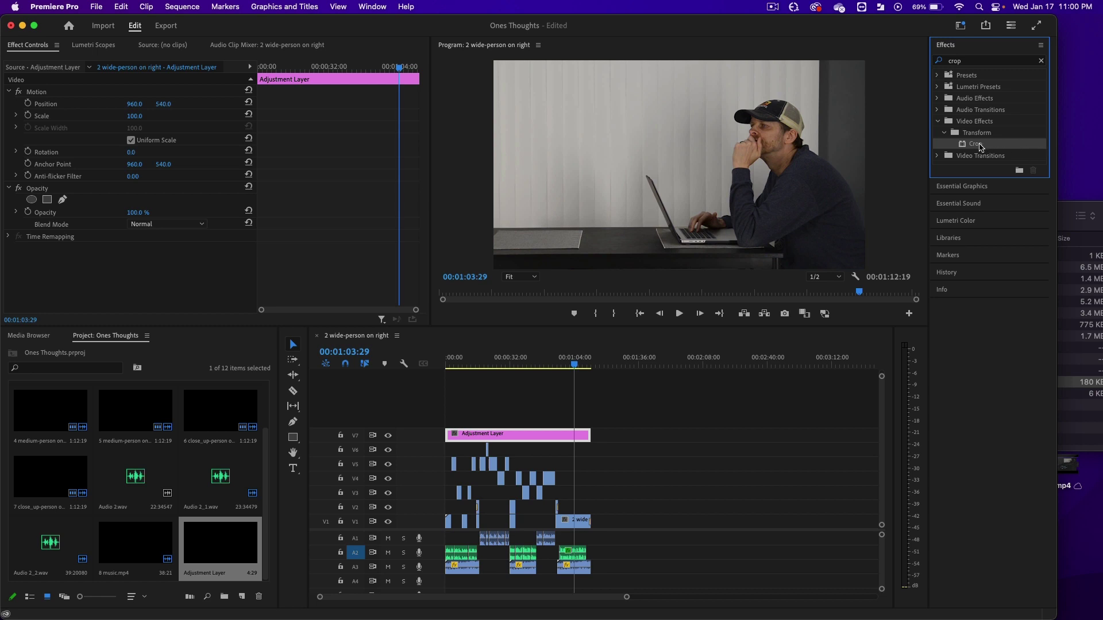
drag(968, 145, 556, 438)
Step: Set the adjustment layer's Crop Top and Bottom to 13.0% each, creating letterbox bars
click(70, 250)
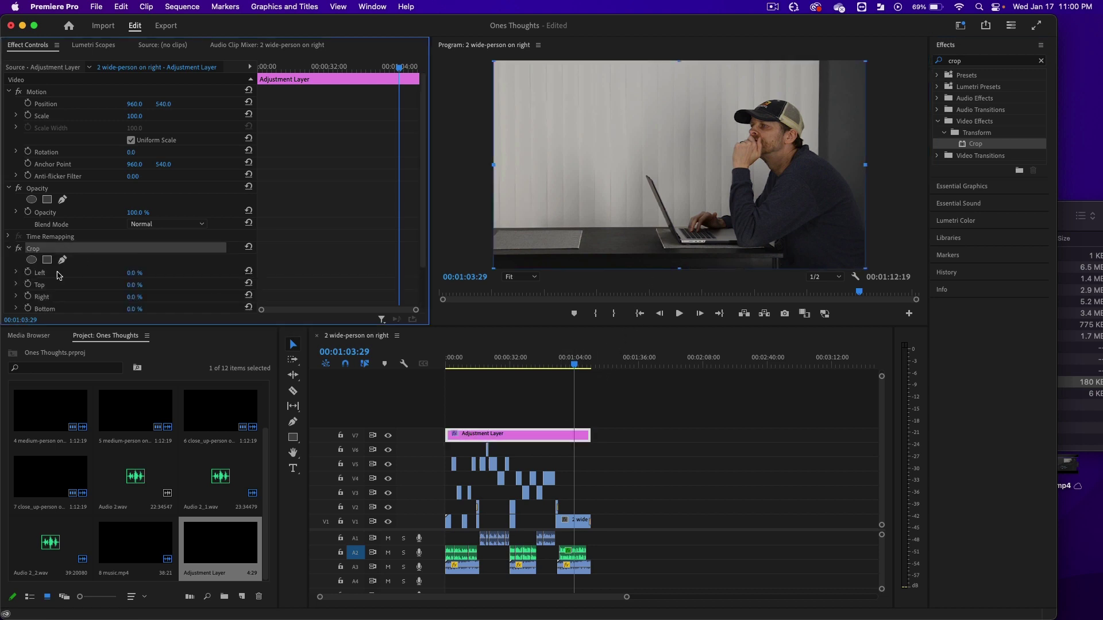
scroll(81, 260, down, 2)
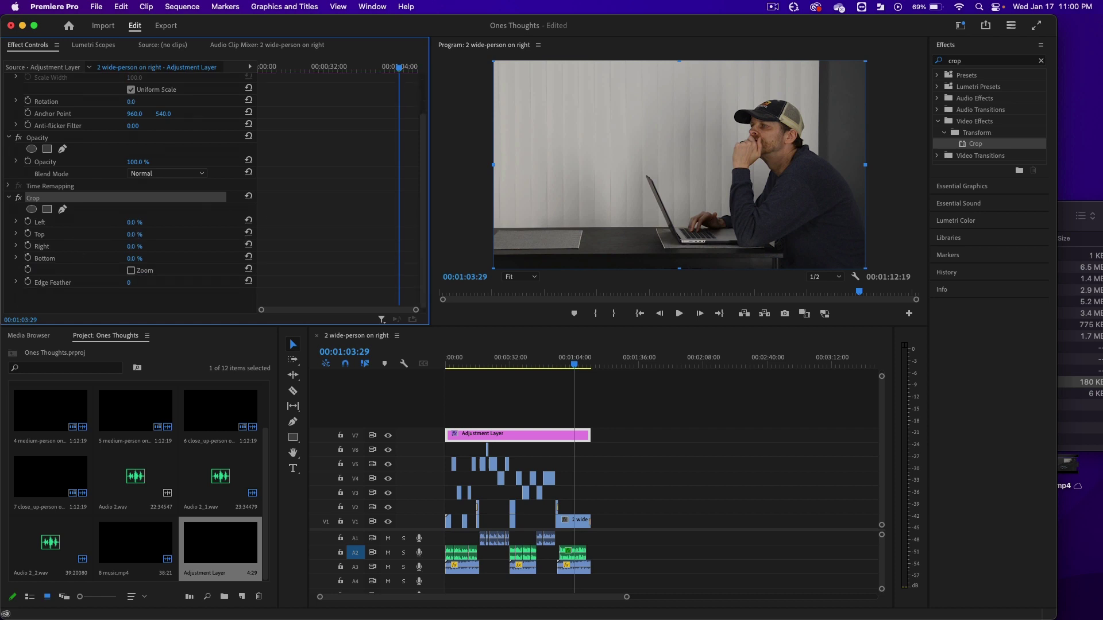
mouse_move(135, 235)
mouse_down()
mouse_move(167, 234)
mouse_move(153, 234)
mouse_up()
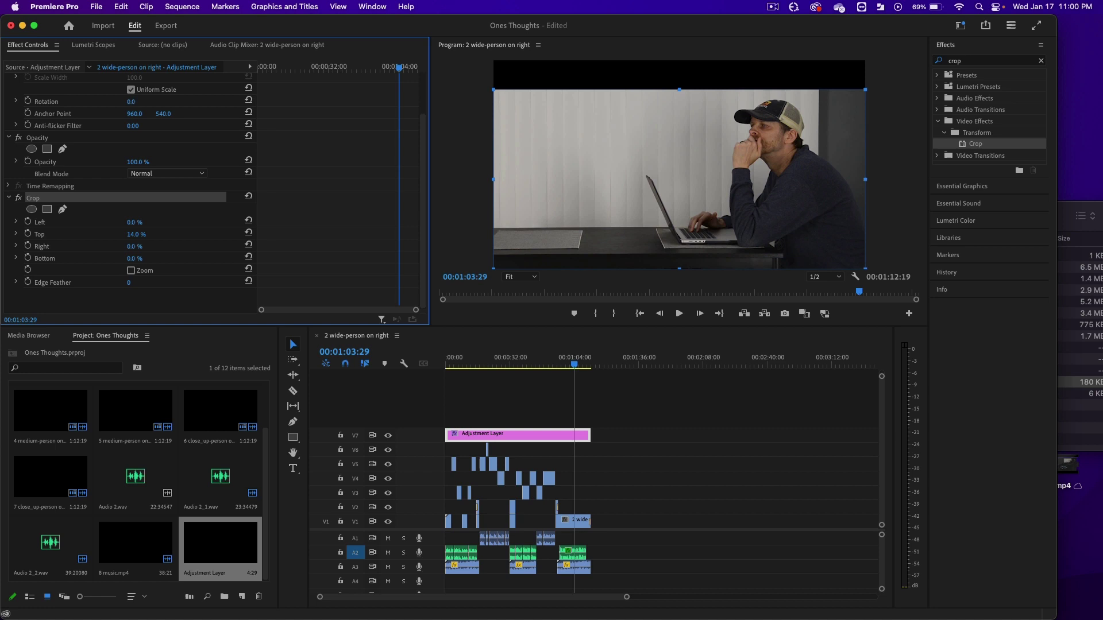
click(143, 234)
text(13)
key(Return)
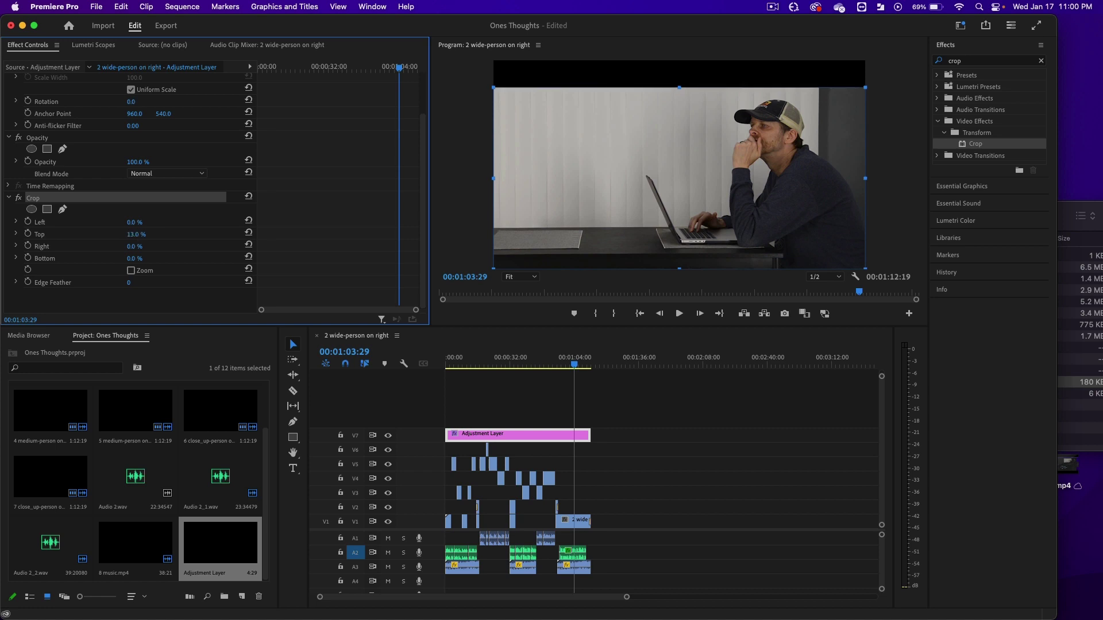
click(142, 257)
text(13)
key(Return)
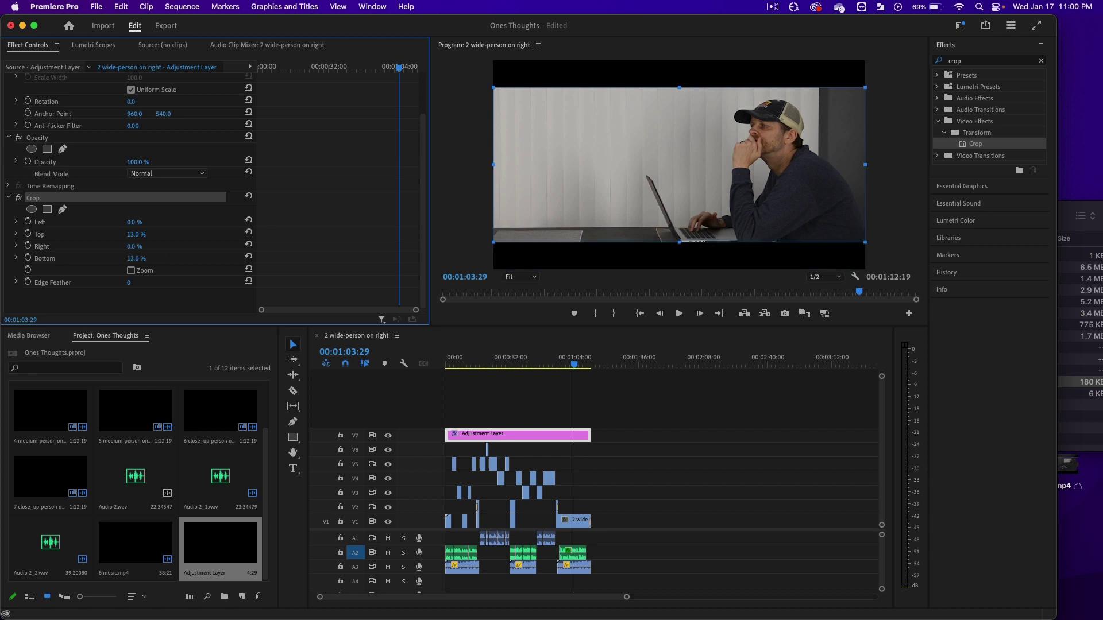
Step: Preview other shots with the letterbox bars and save the project
click(642, 463)
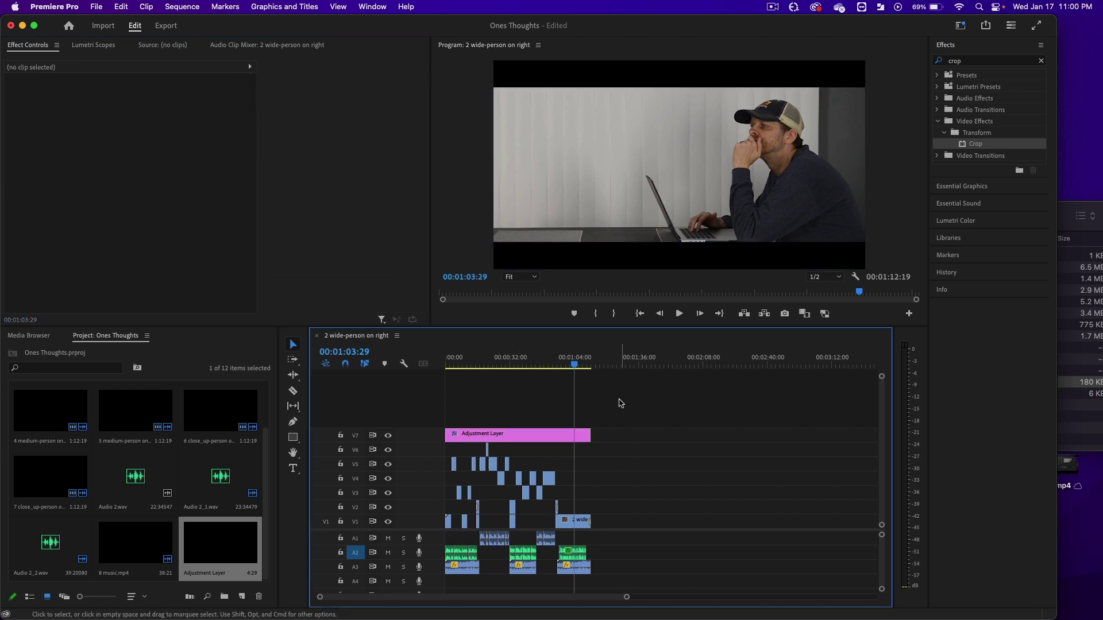
drag(580, 369, 551, 366)
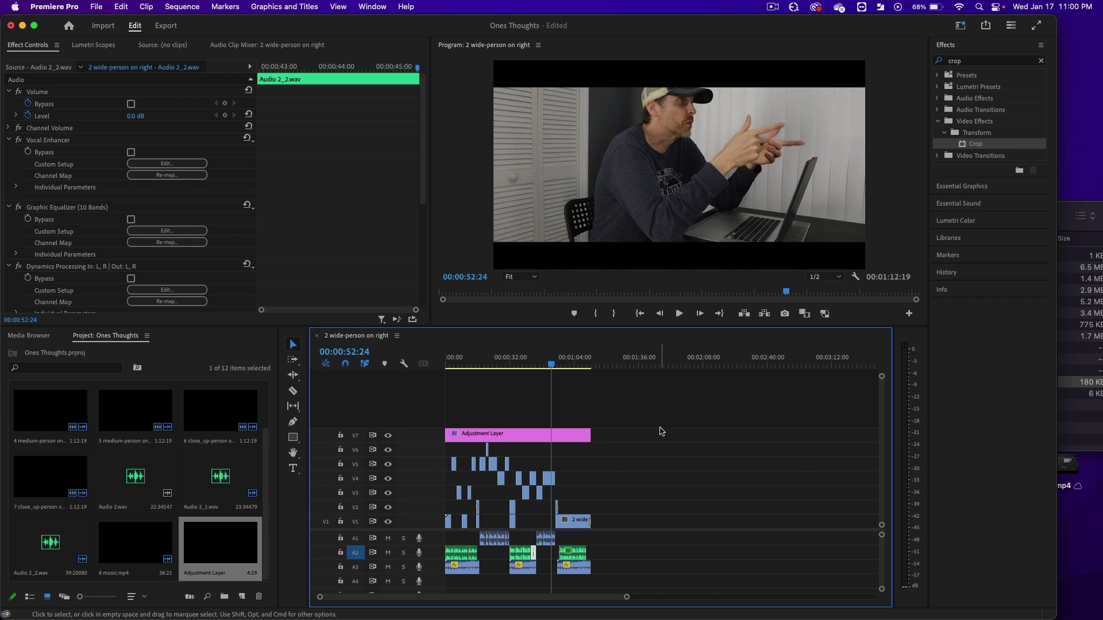
key(super+s)
Step: Set the first V5 close-up clip's Position to 960, 588 so it sits lower in the frame
click(475, 371)
key(Up)
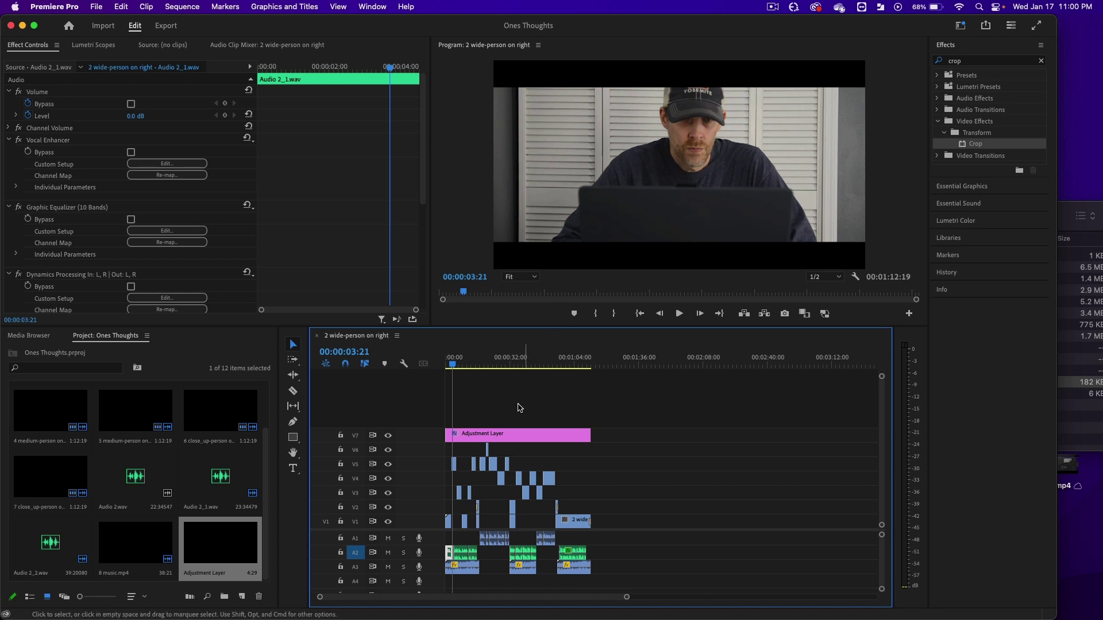
click(454, 464)
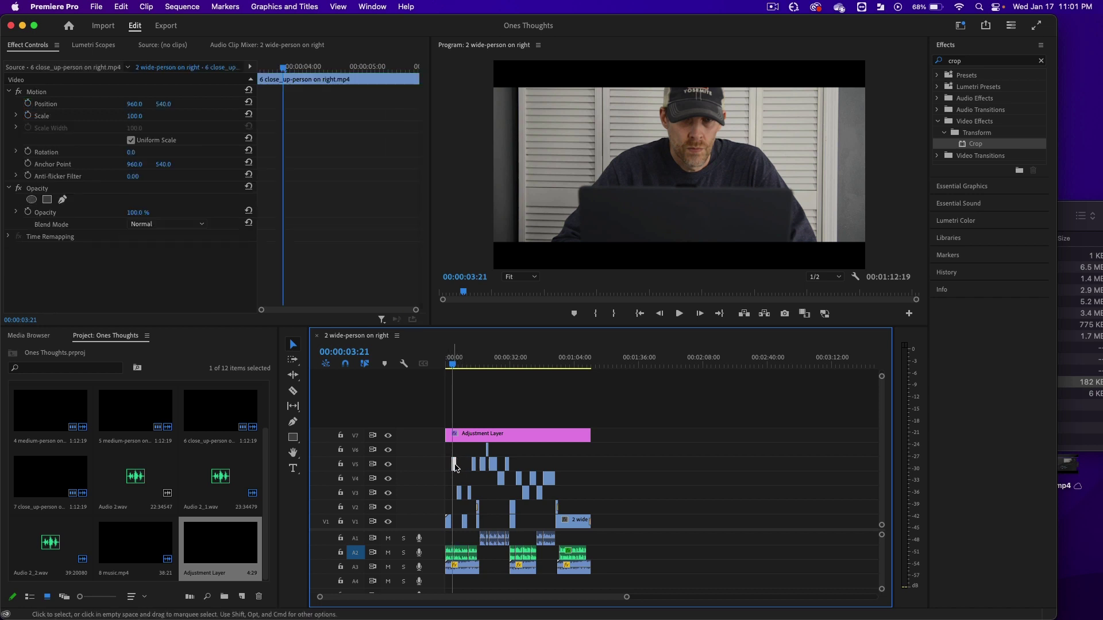
key(backslash)
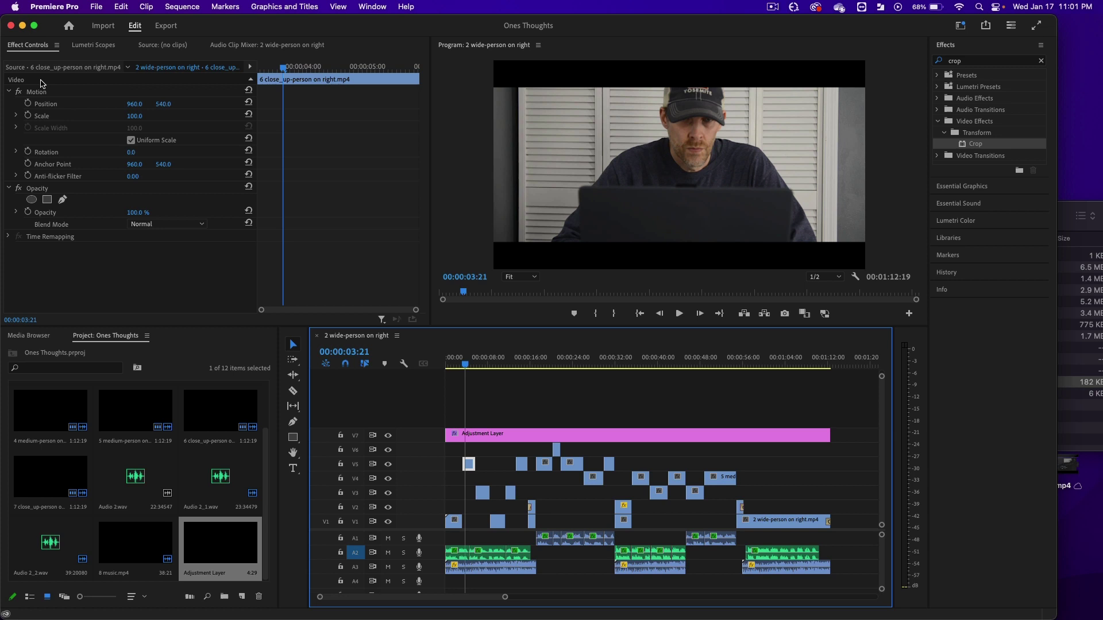
click(60, 92)
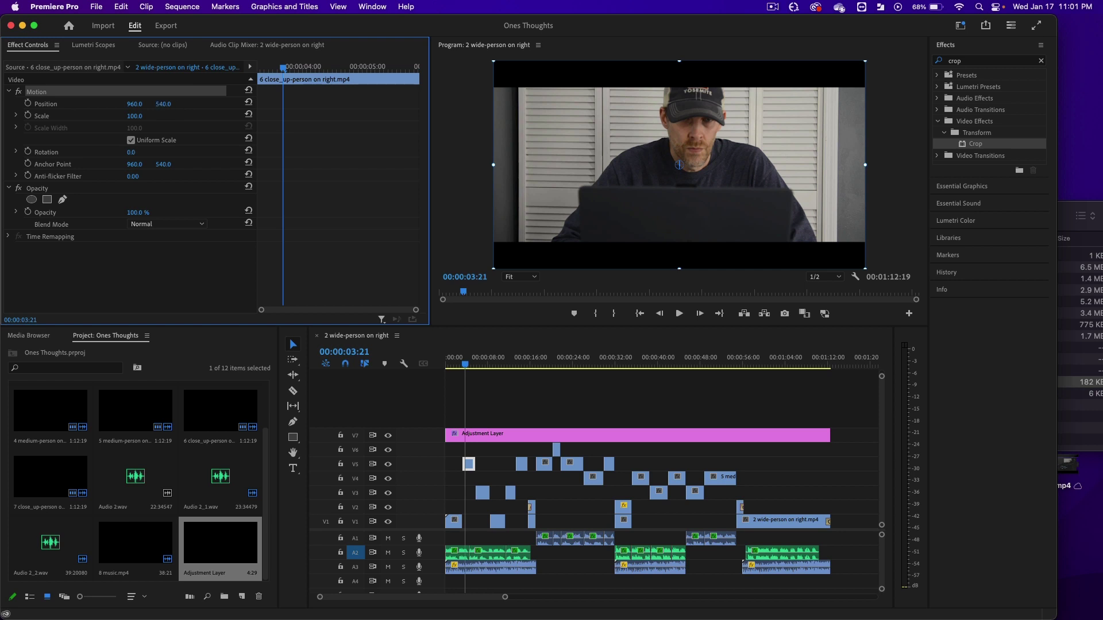
drag(163, 103, 190, 104)
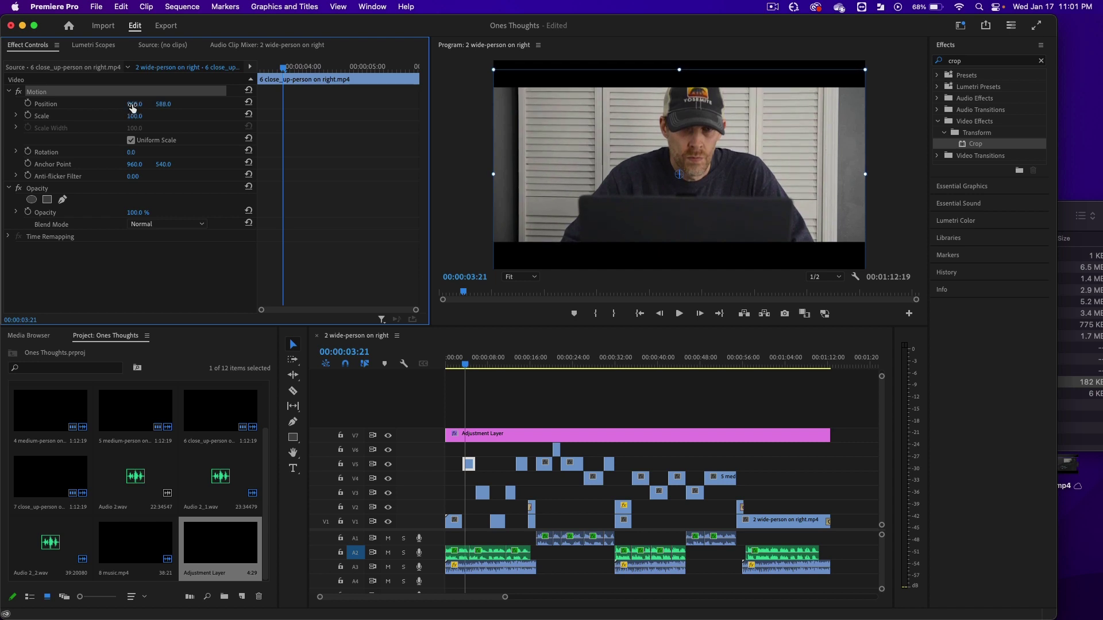
drag(137, 108, 177, 108)
key(super+z)
mouse_move(134, 116)
mouse_down()
mouse_move(159, 116)
mouse_move(124, 116)
mouse_move(135, 115)
mouse_up()
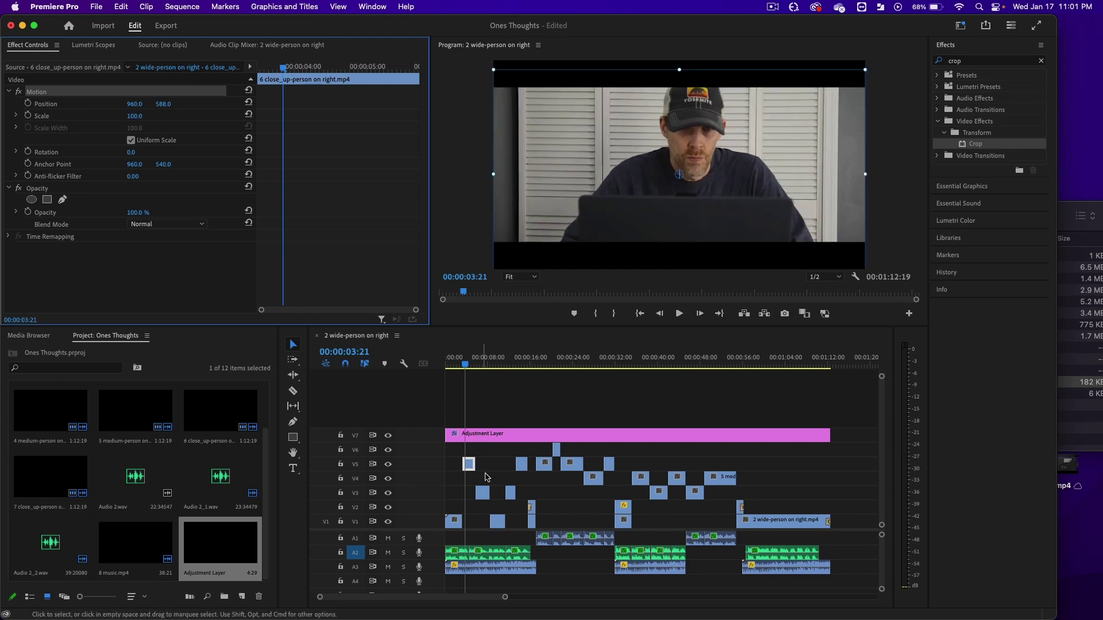
Step: Copy the Motion settings from the first close-up clip at 4 seconds
click(524, 363)
click(523, 464)
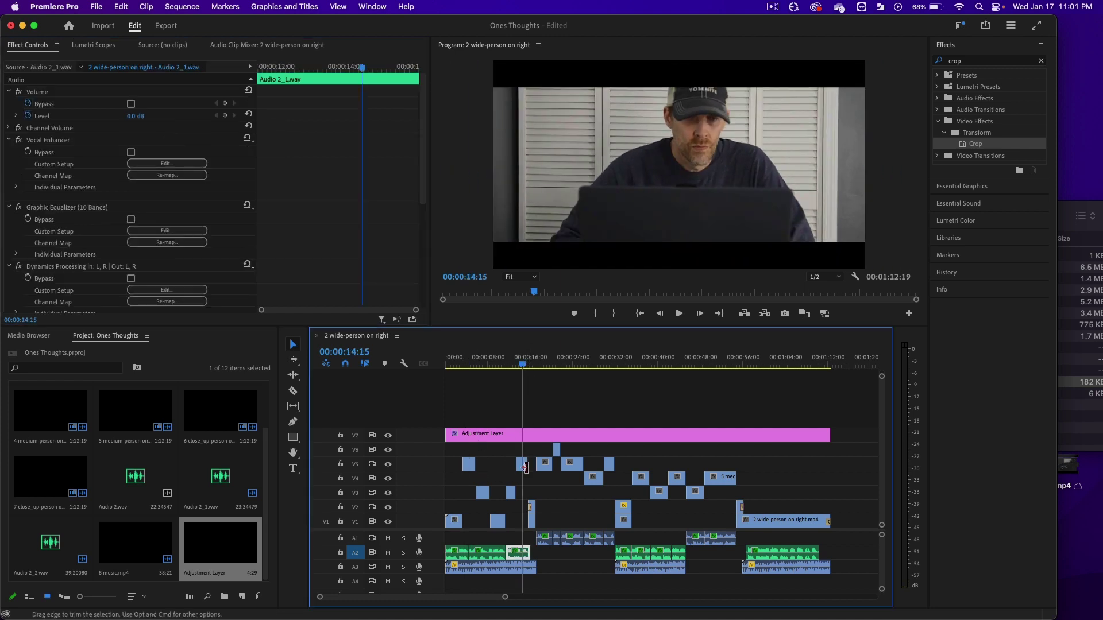
click(543, 466)
click(572, 464)
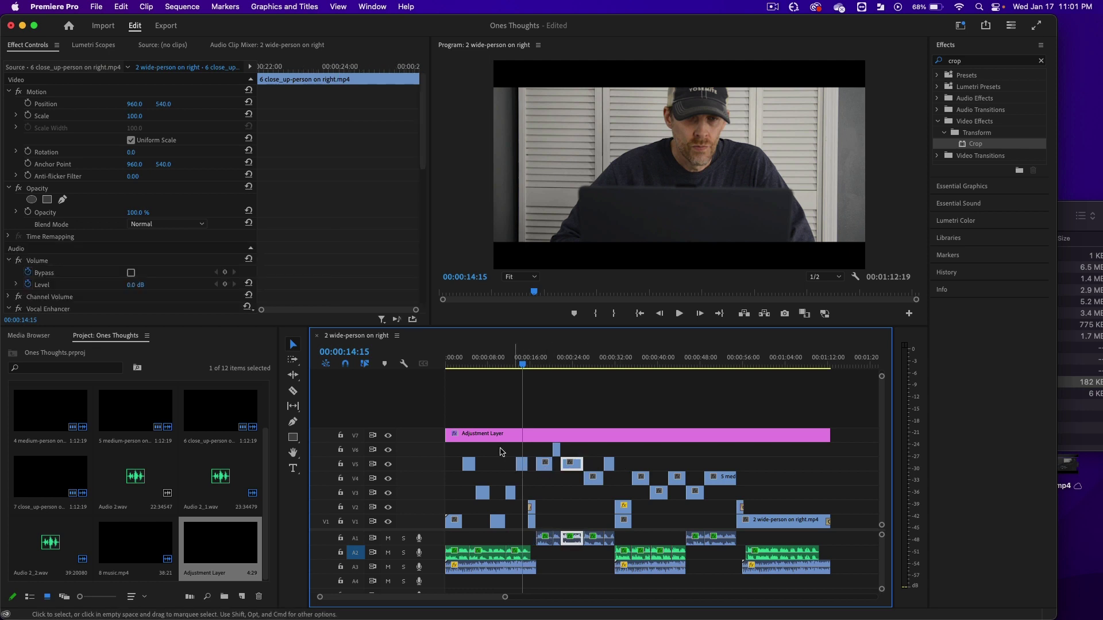
click(468, 363)
click(469, 464)
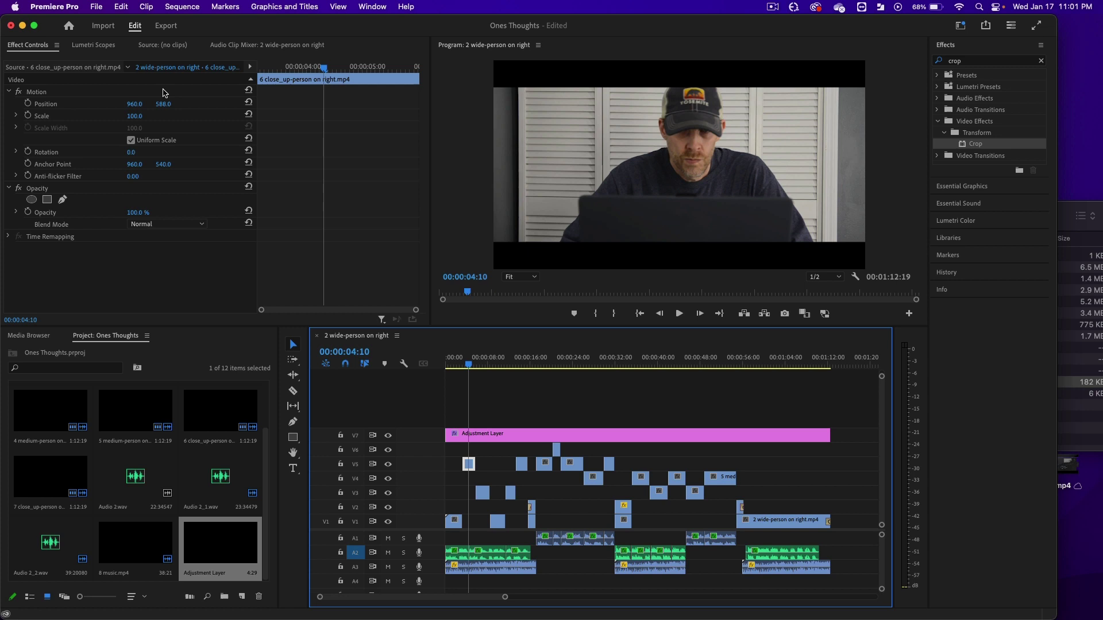
click(192, 92)
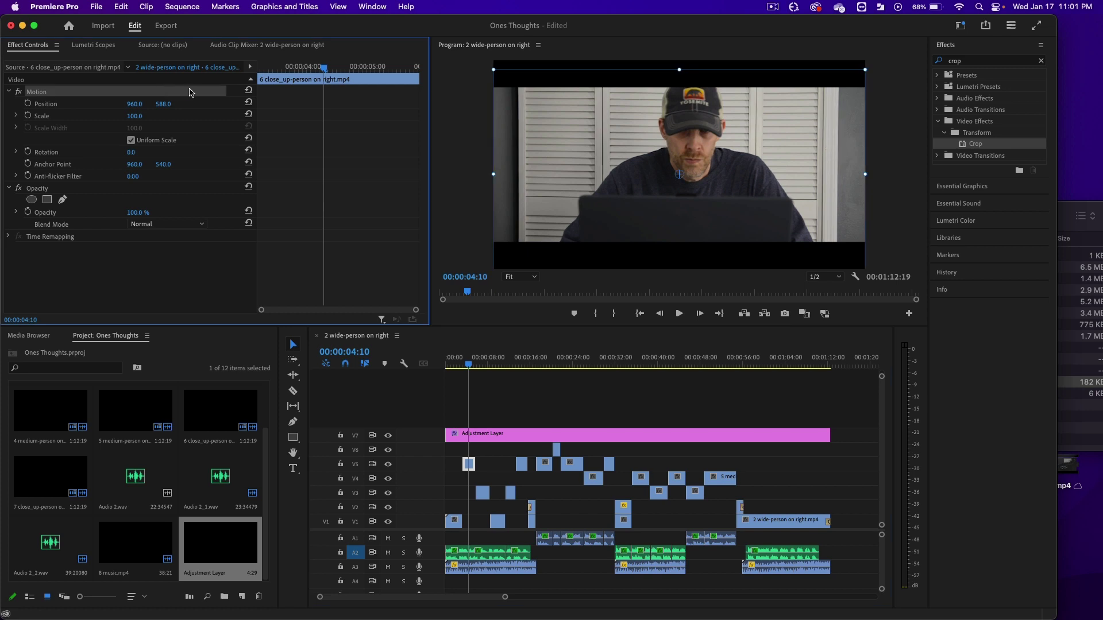
right_click(159, 95)
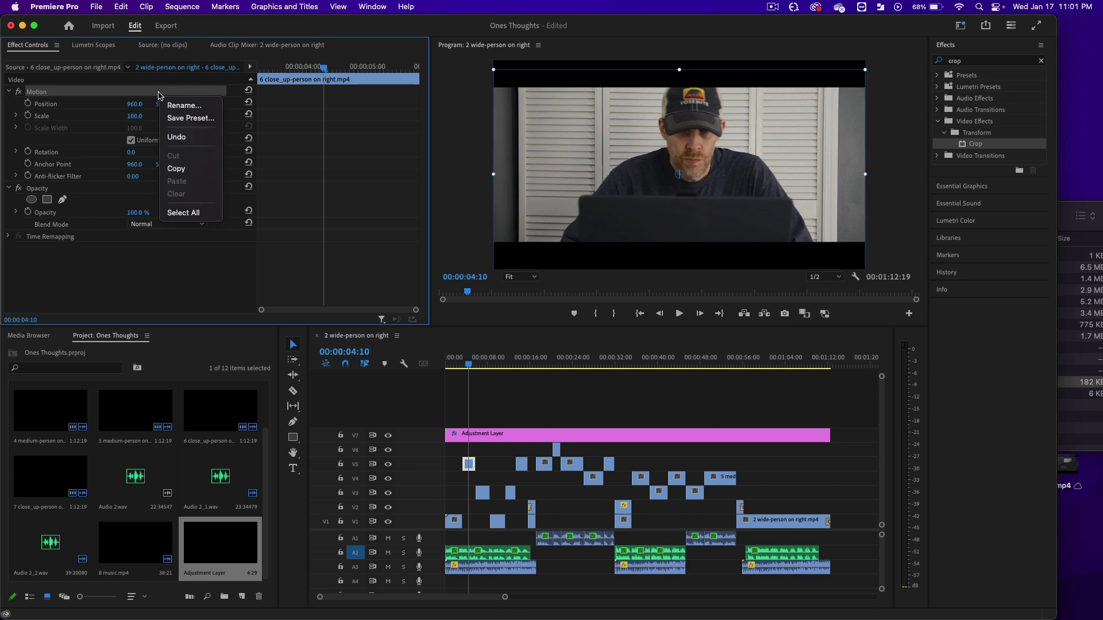
click(177, 170)
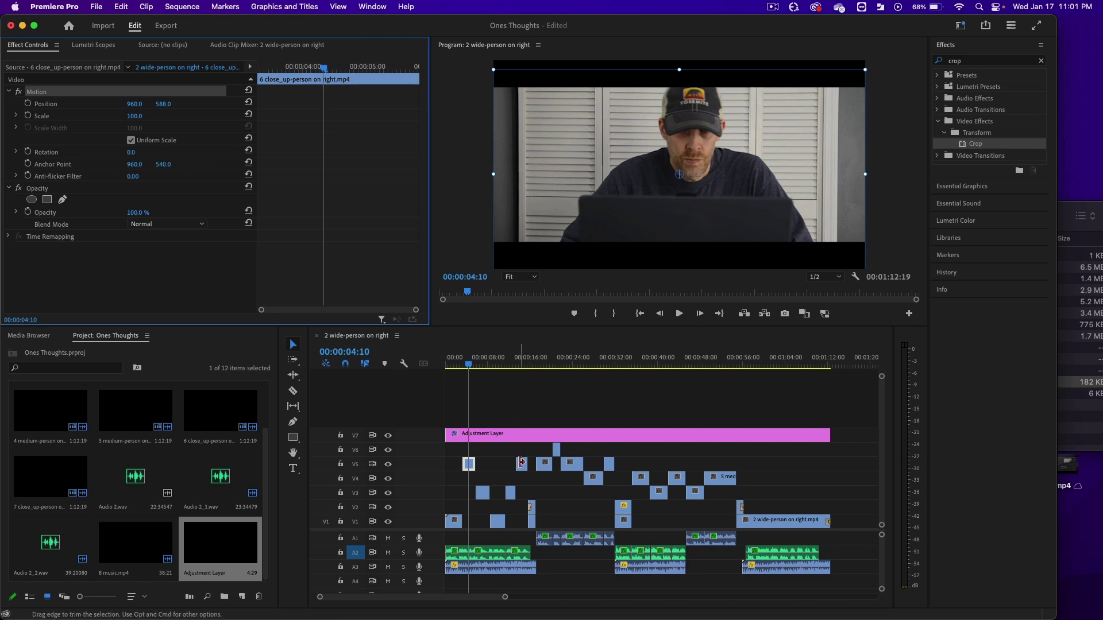
Step: Paste the Motion attributes onto the V5 close-up clips at 14, 18, 23 and 30 seconds
click(521, 464)
key(Down)
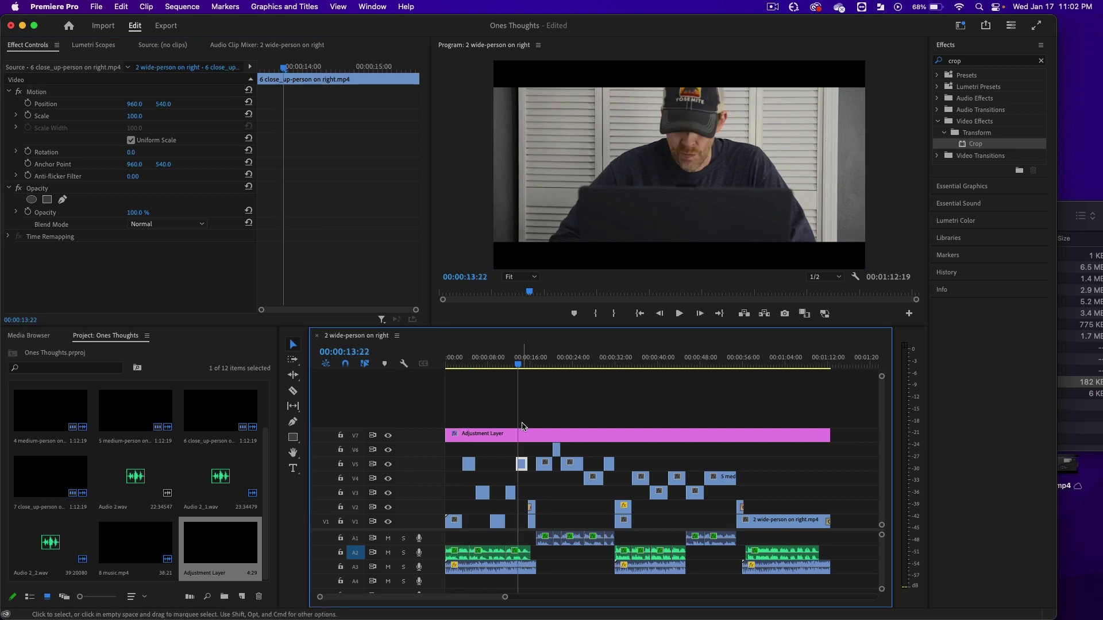
key(cmd+v)
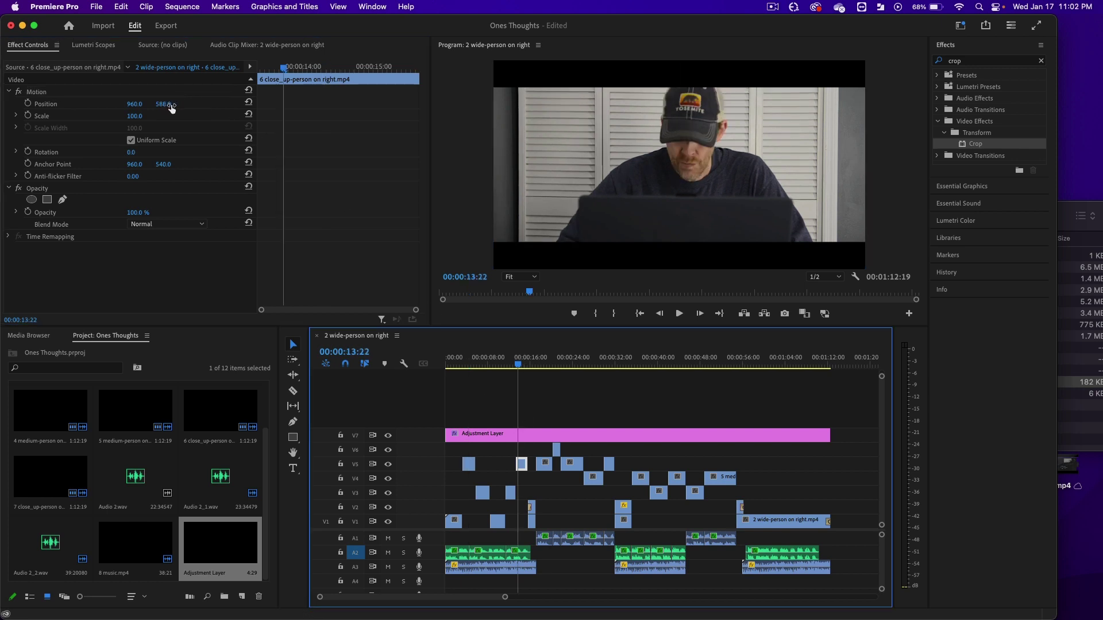
key(Down)
click(545, 465)
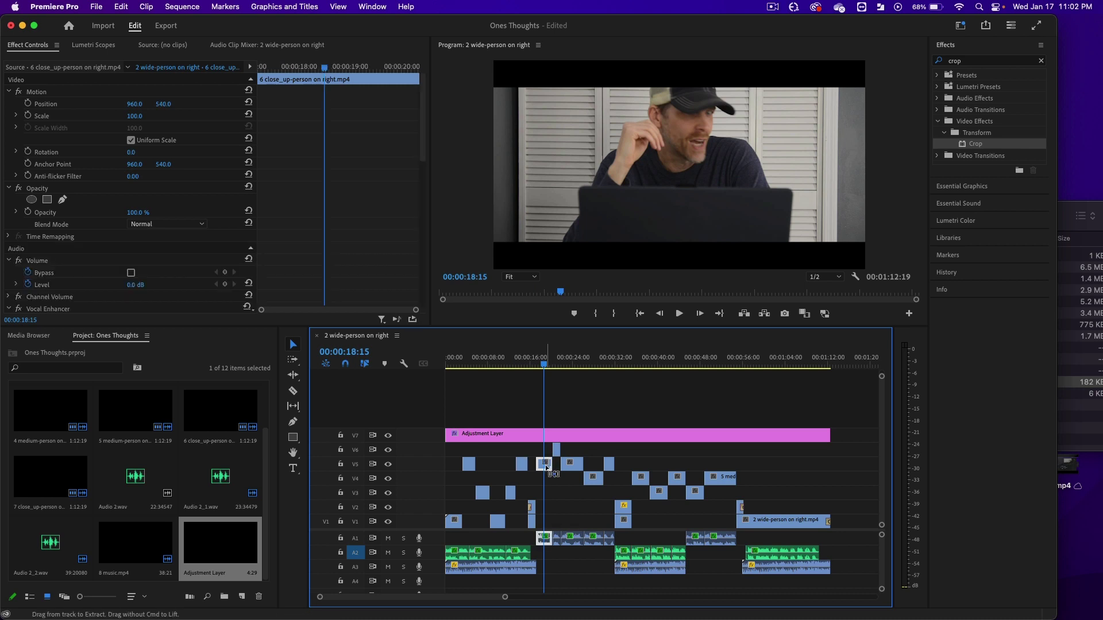
key(Down)
click(573, 465)
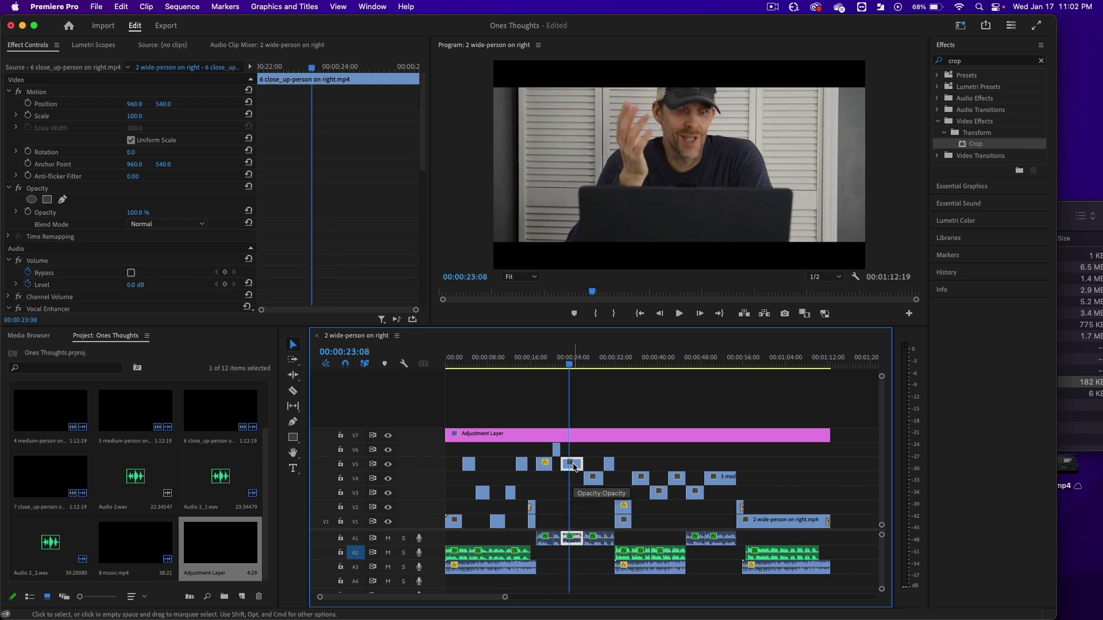
key(super+v)
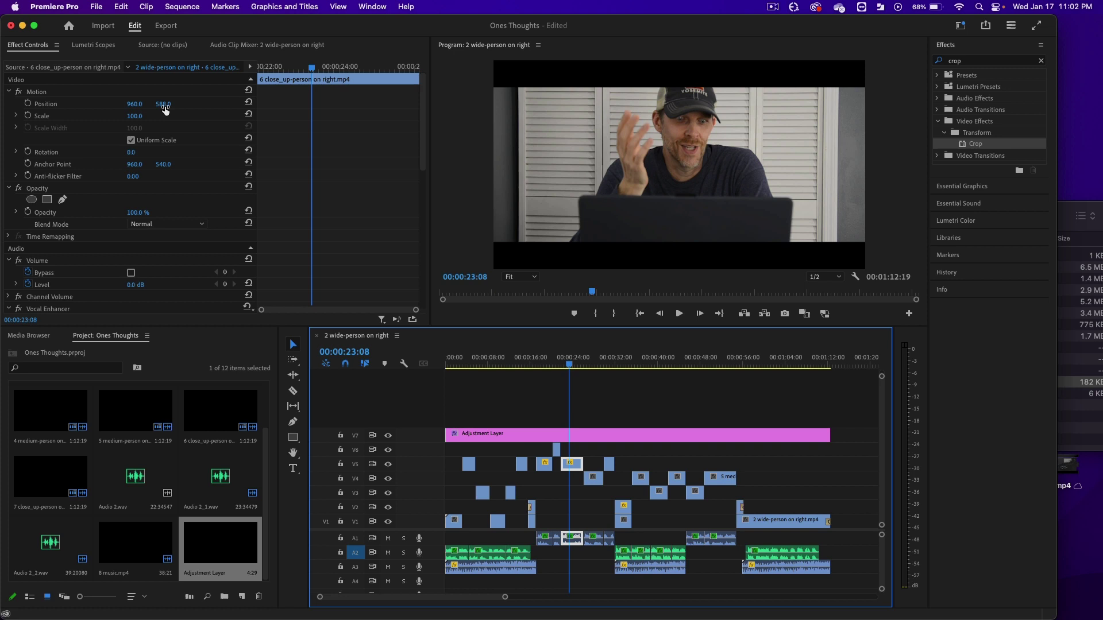
key(Down)
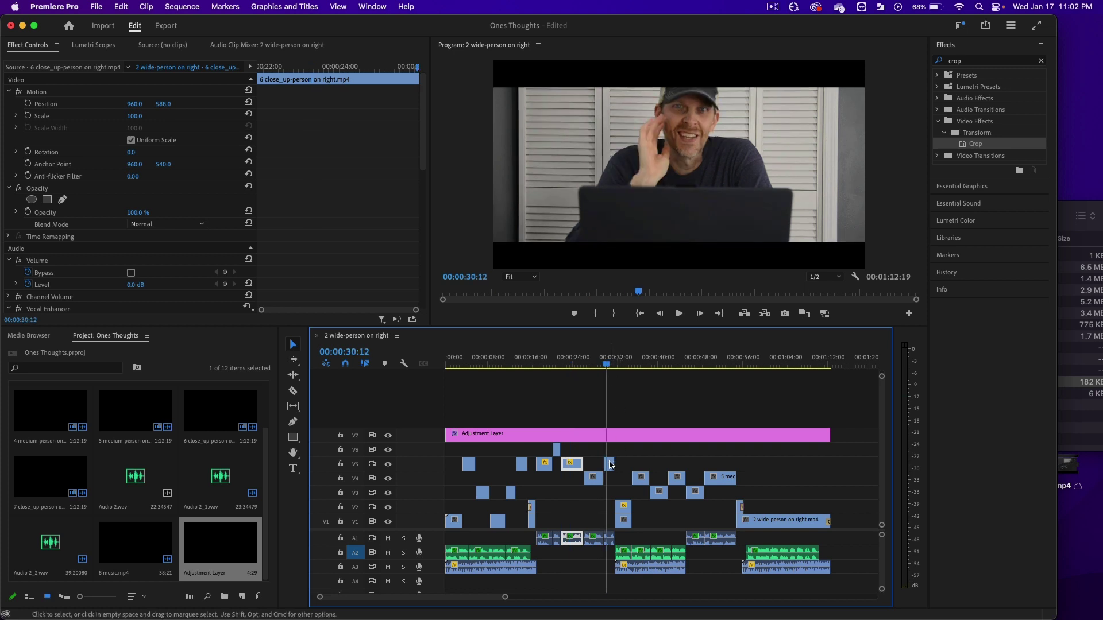
click(610, 464)
key(super+v)
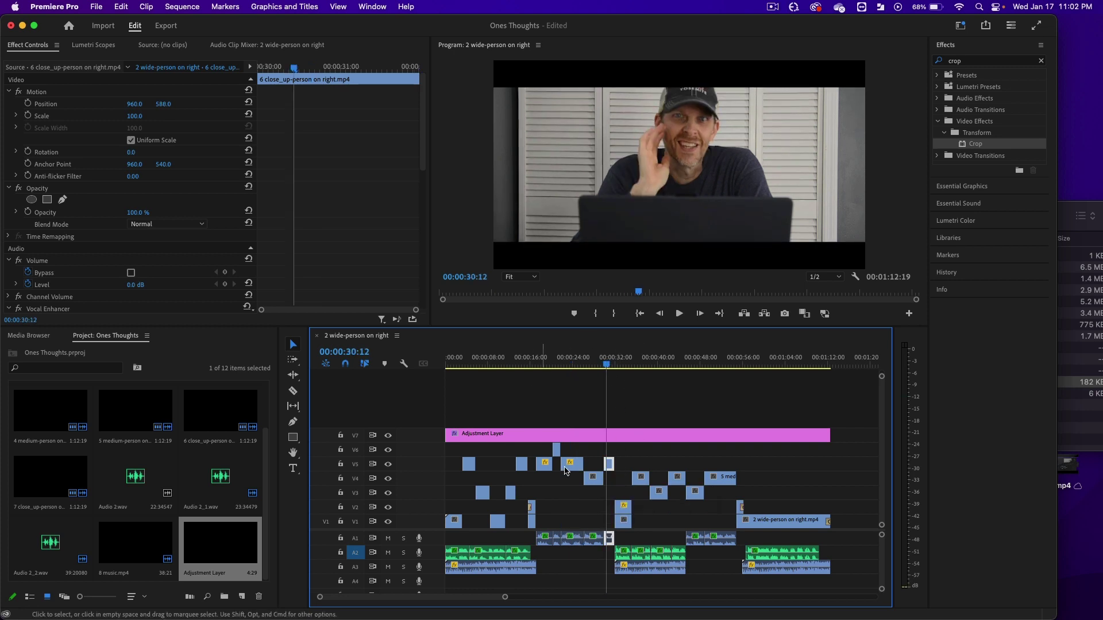
Step: Lower '7 close_up-person on left' to Position Y 666 and '5 medium-person on left' to Y 587
drag(521, 362, 555, 366)
click(556, 450)
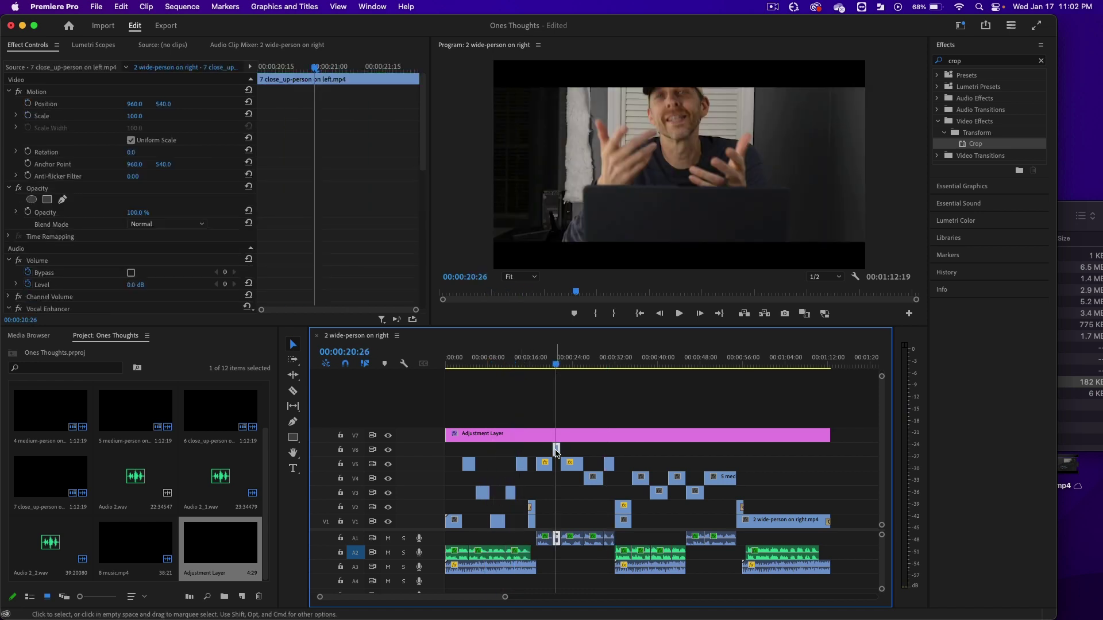
drag(167, 104, 239, 104)
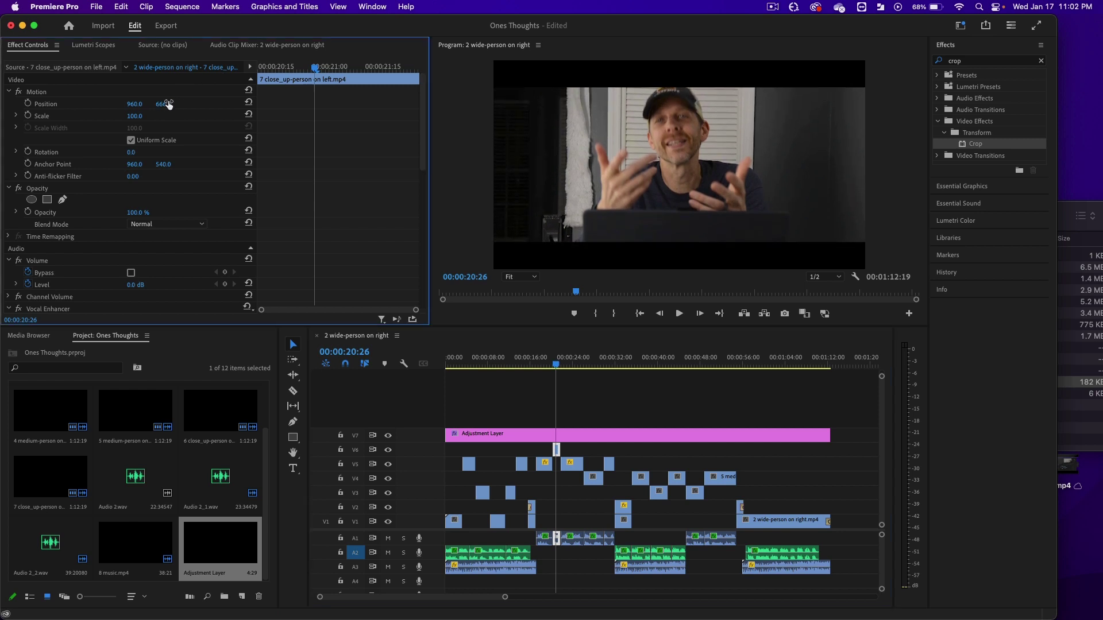
drag(576, 366, 596, 369)
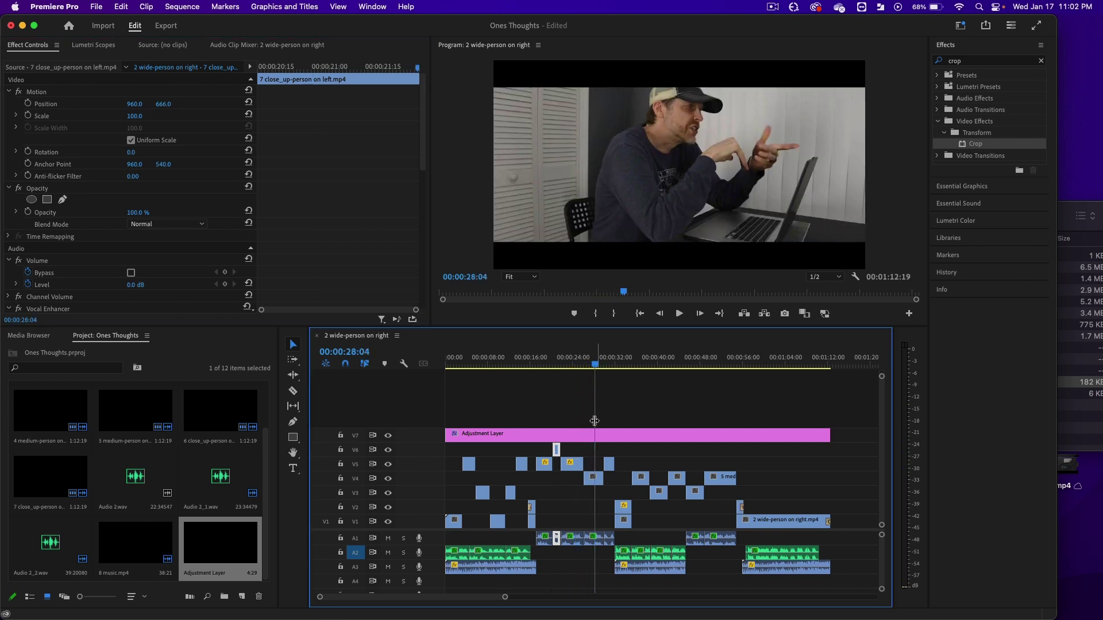
click(593, 478)
drag(164, 104, 191, 104)
Step: Copy the medium clip's Motion settings onto the remaining V4 medium clips, then save the project
click(184, 95)
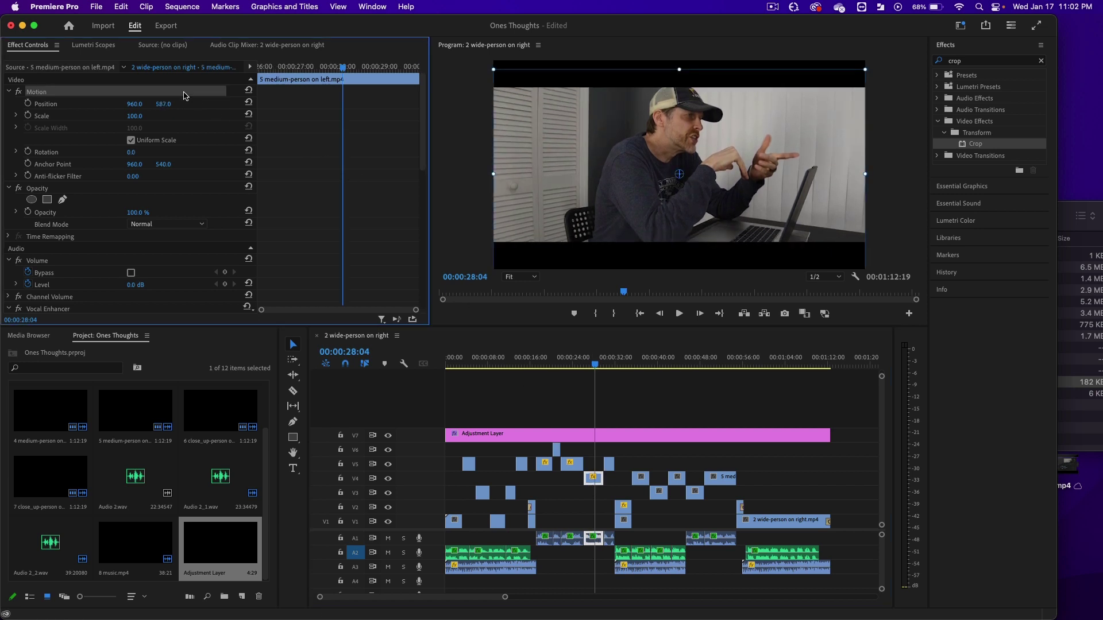
right_click(184, 95)
click(216, 167)
click(638, 478)
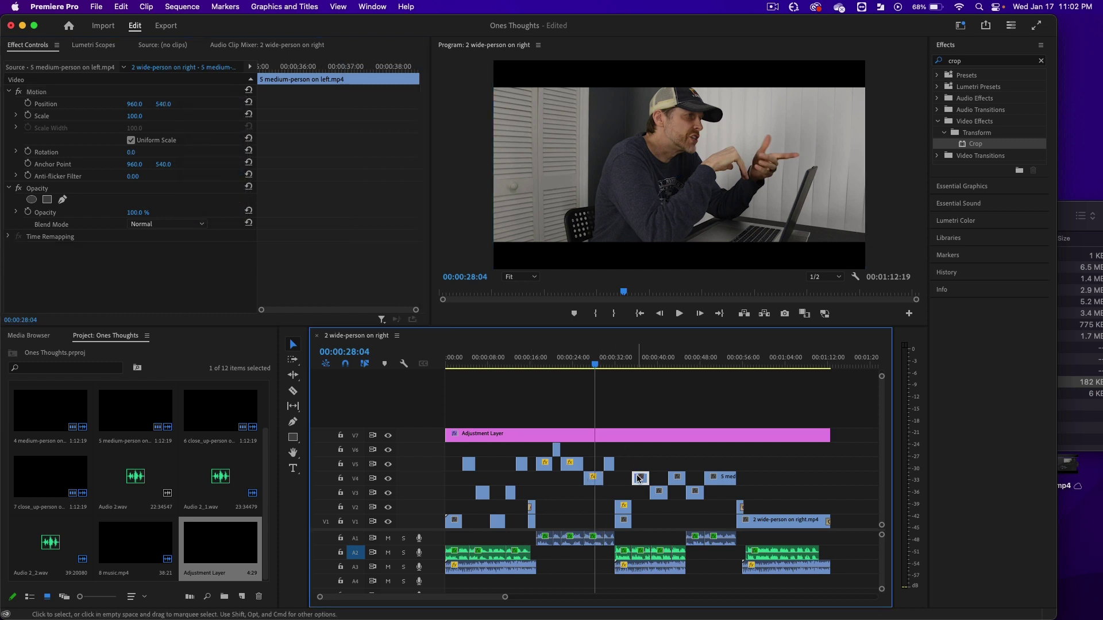
click(678, 481)
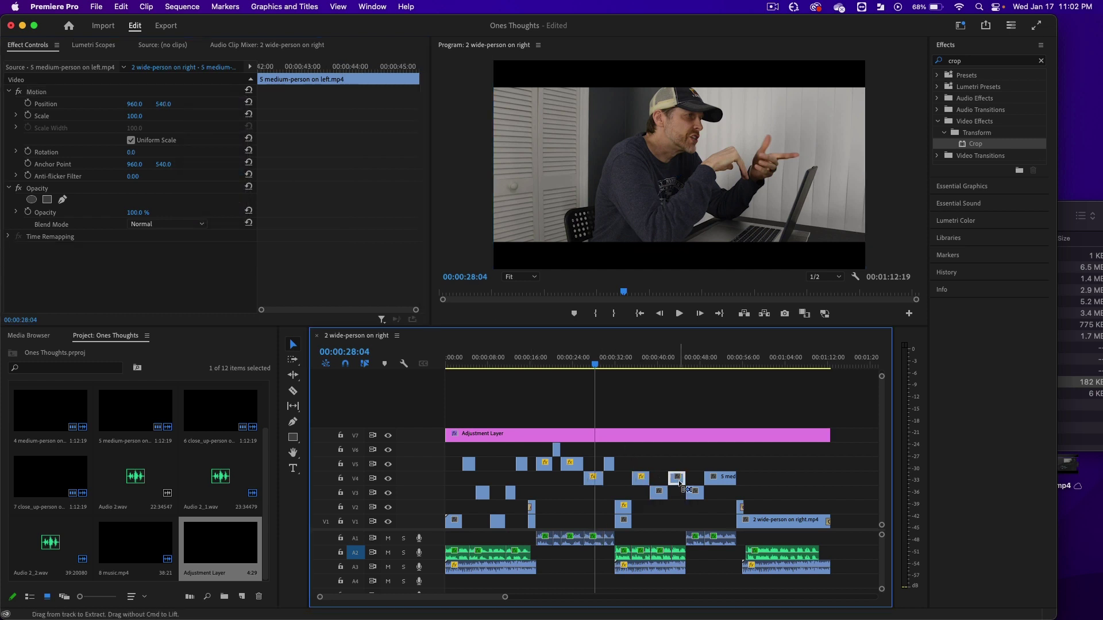
click(720, 483)
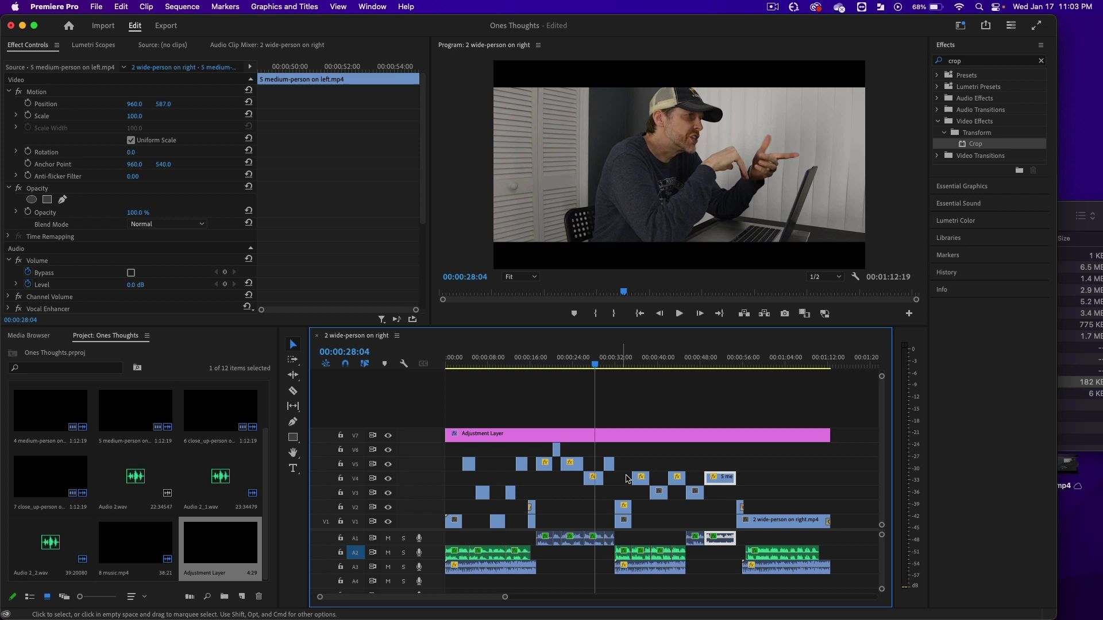
drag(607, 366, 722, 369)
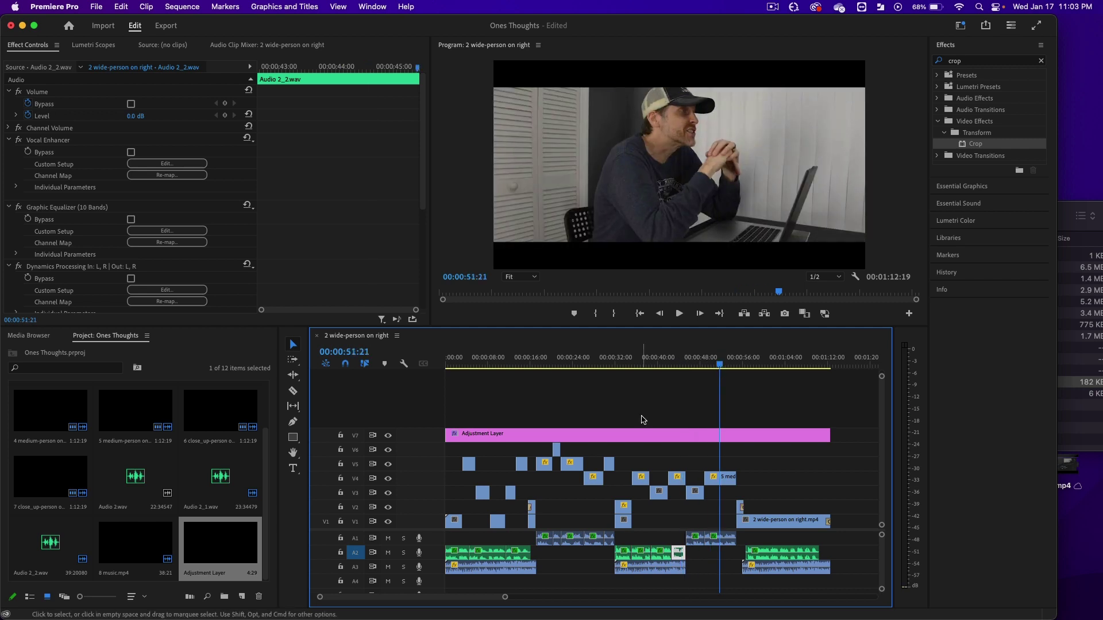
key(super+s)
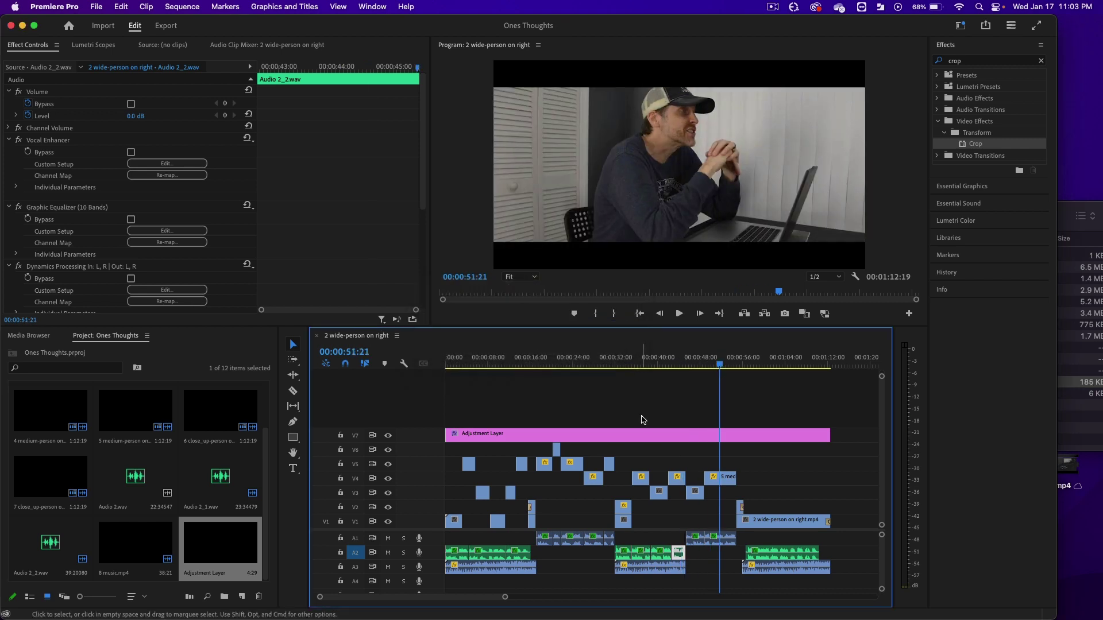